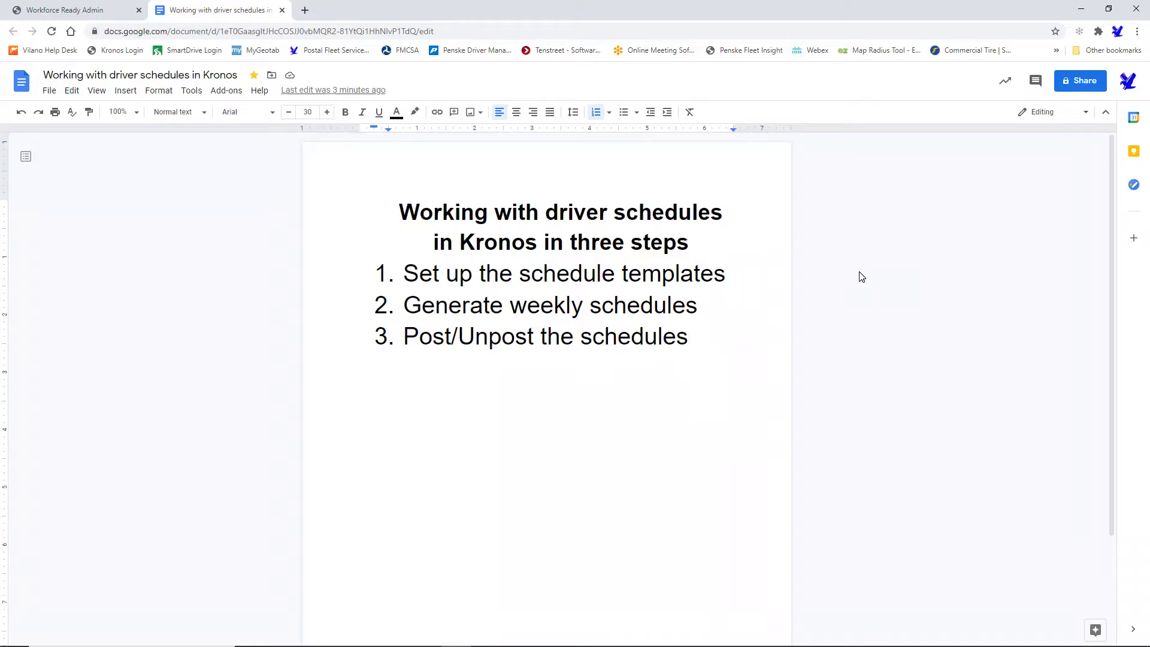
# Open the Schedule Templates list under Admin > Company Settings > Scheduler Setup.
pyautogui.click(76, 10)
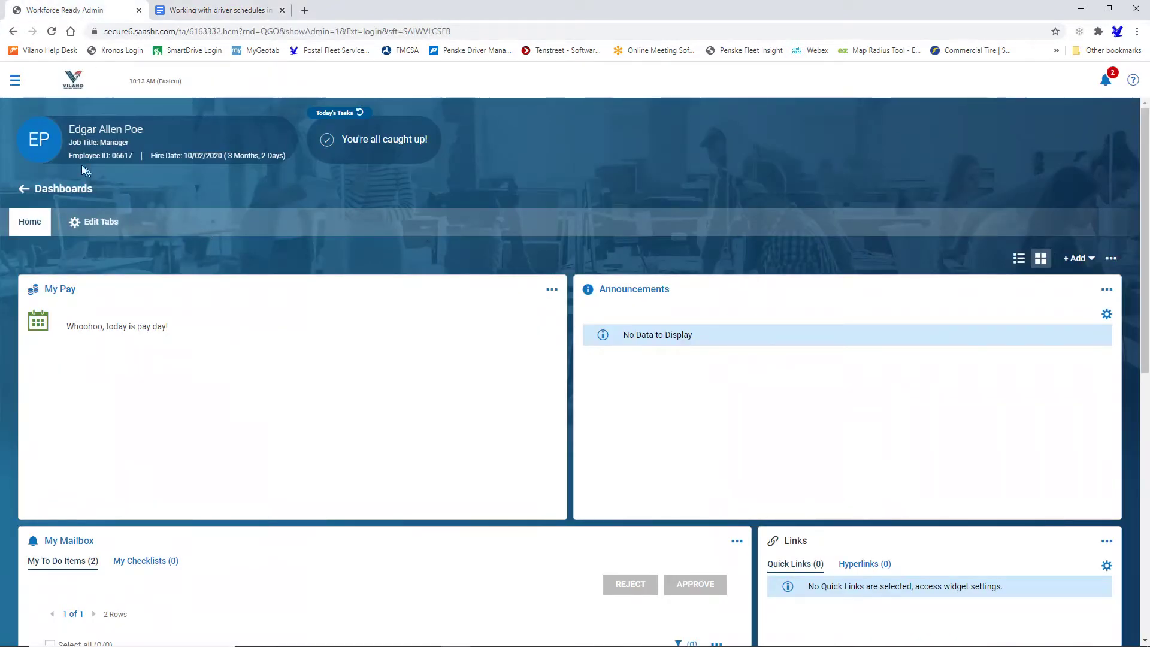
pyautogui.click(15, 82)
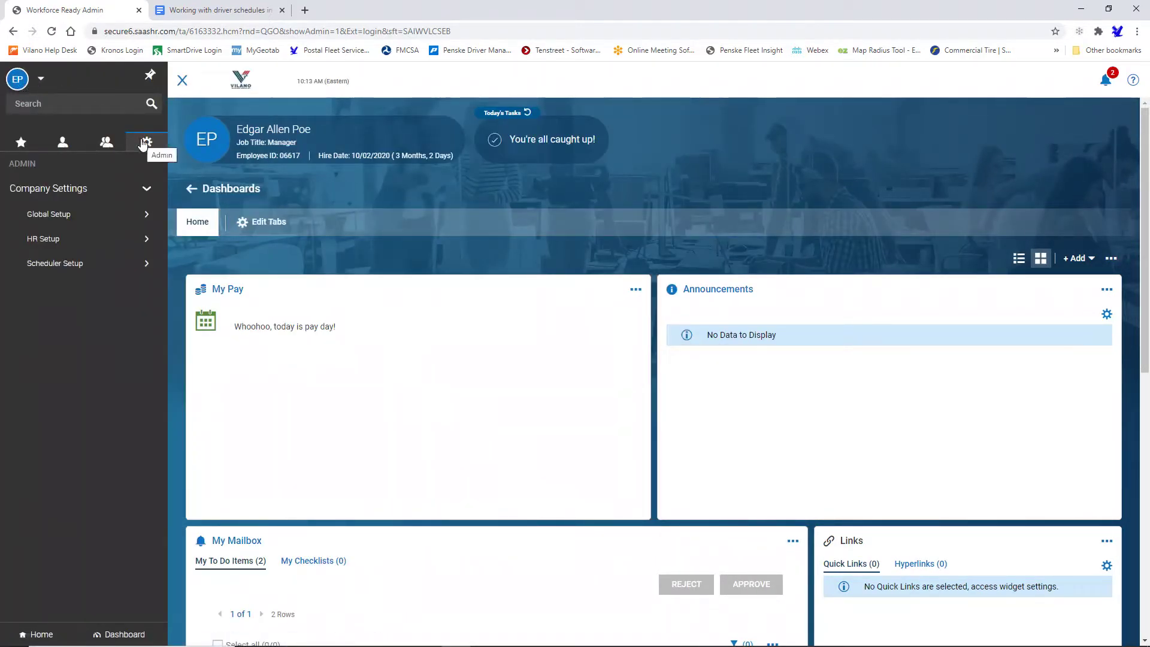
pyautogui.click(65, 266)
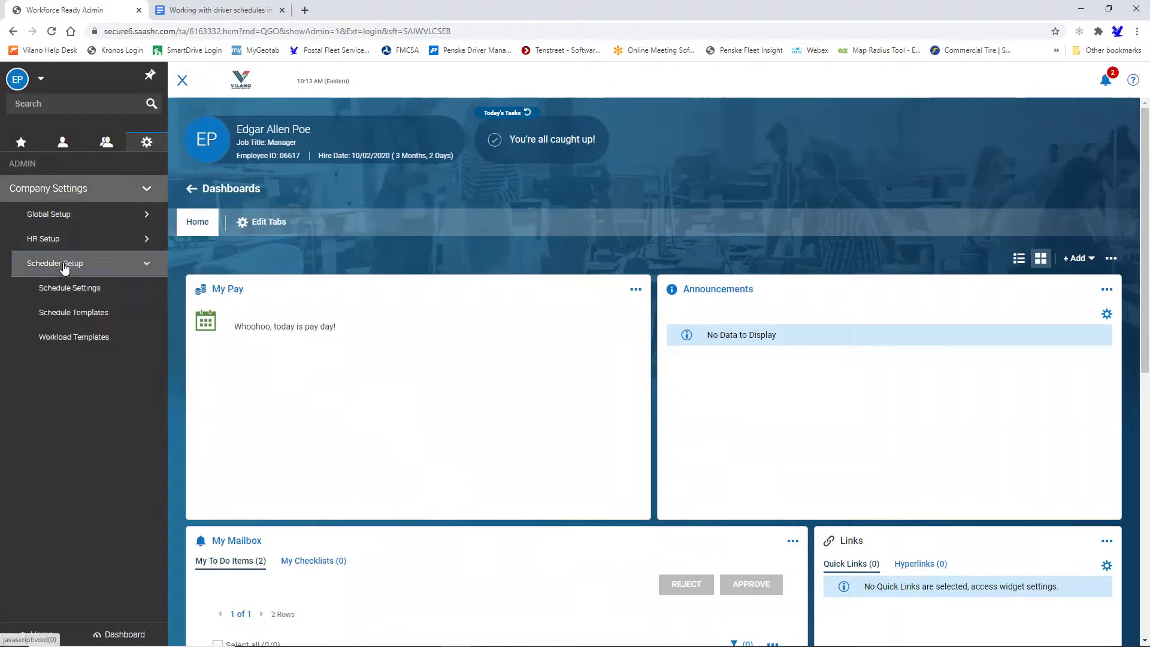
pyautogui.click(67, 316)
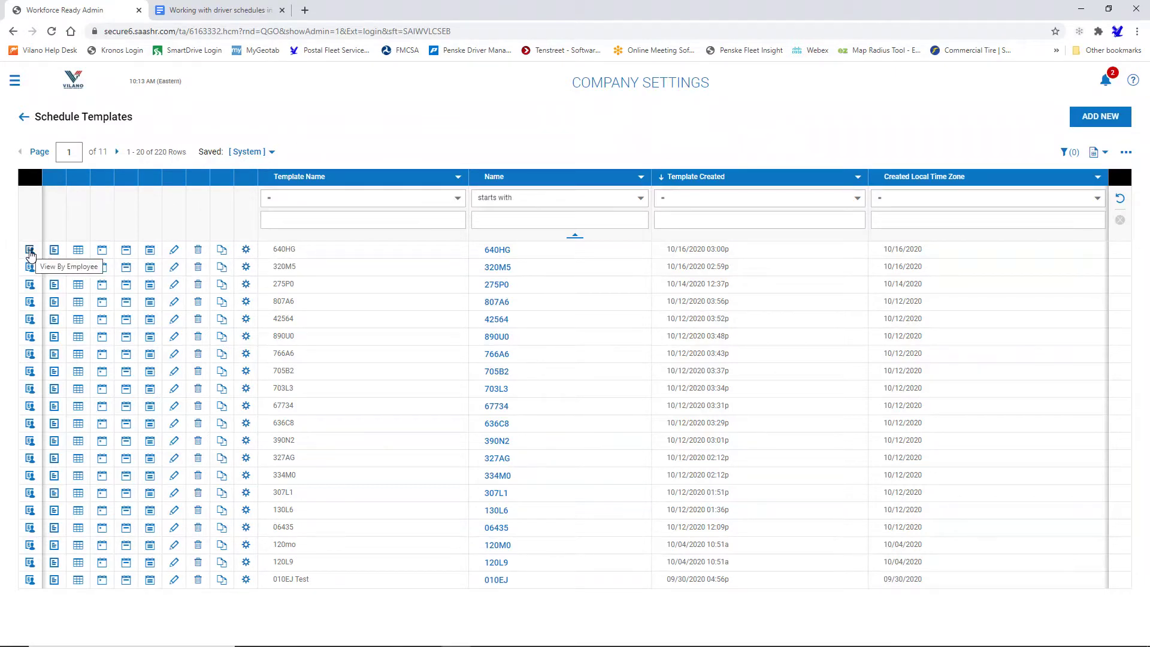
# Show template 640HG's schedule by employee, with open shifts displayed above the drivers.
pyautogui.click(30, 251)
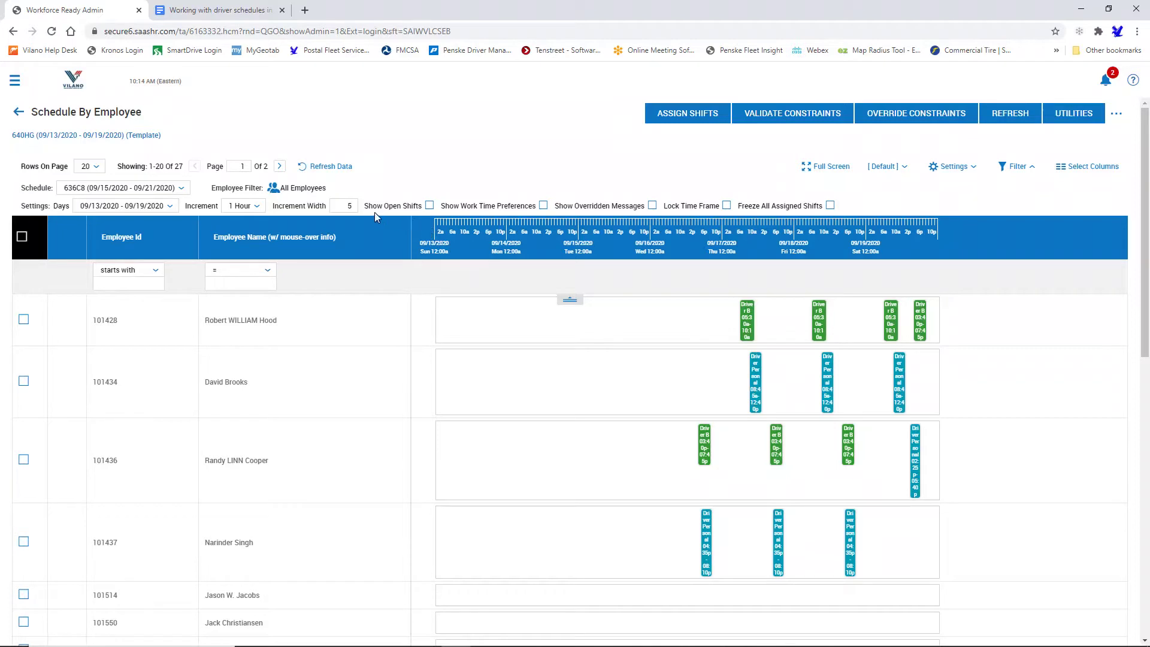
pyautogui.click(429, 206)
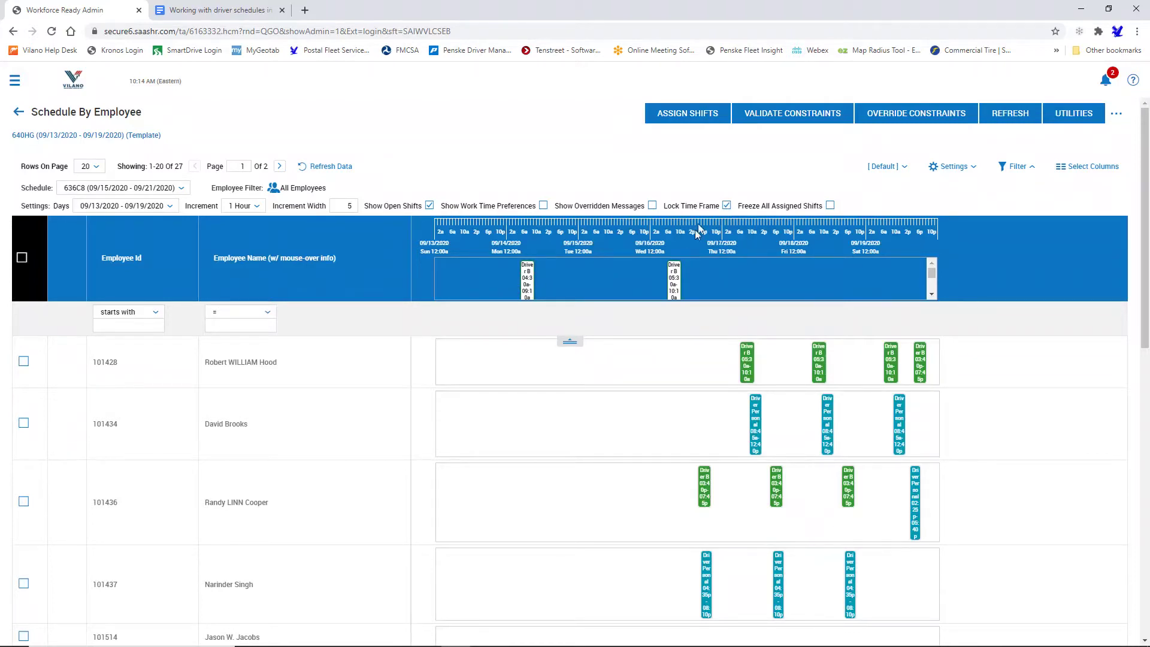
pyautogui.moveTo(675, 276)
# Save the current view settings as 'Setting 1' and mark them as the default.
pyautogui.click(952, 174)
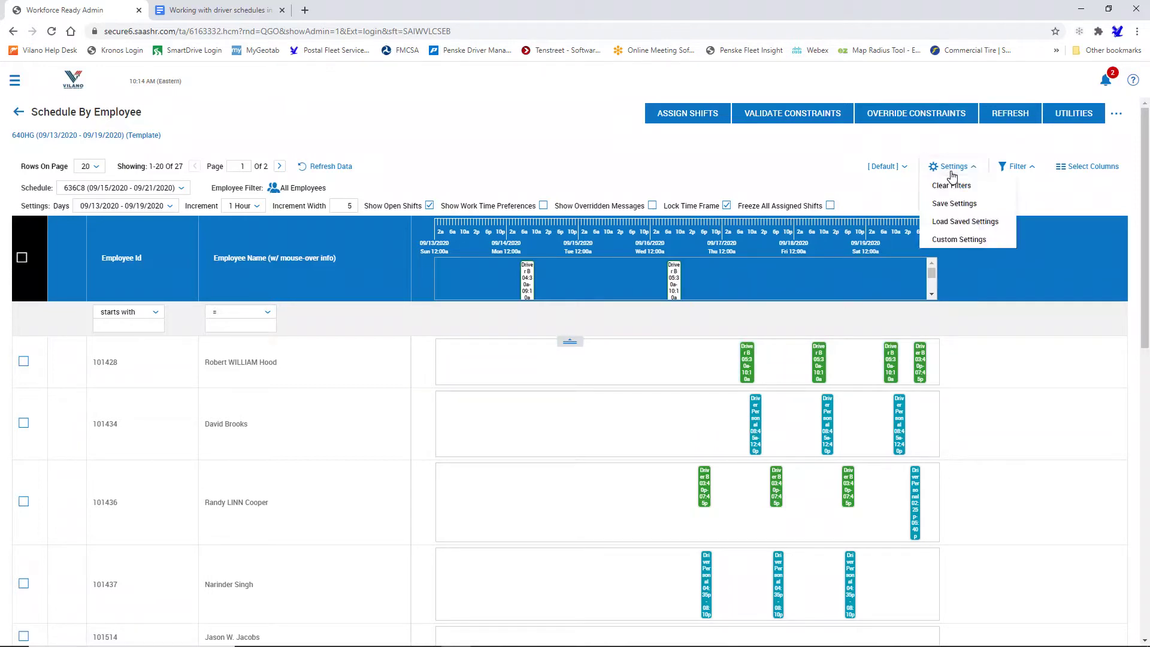
pyautogui.click(960, 205)
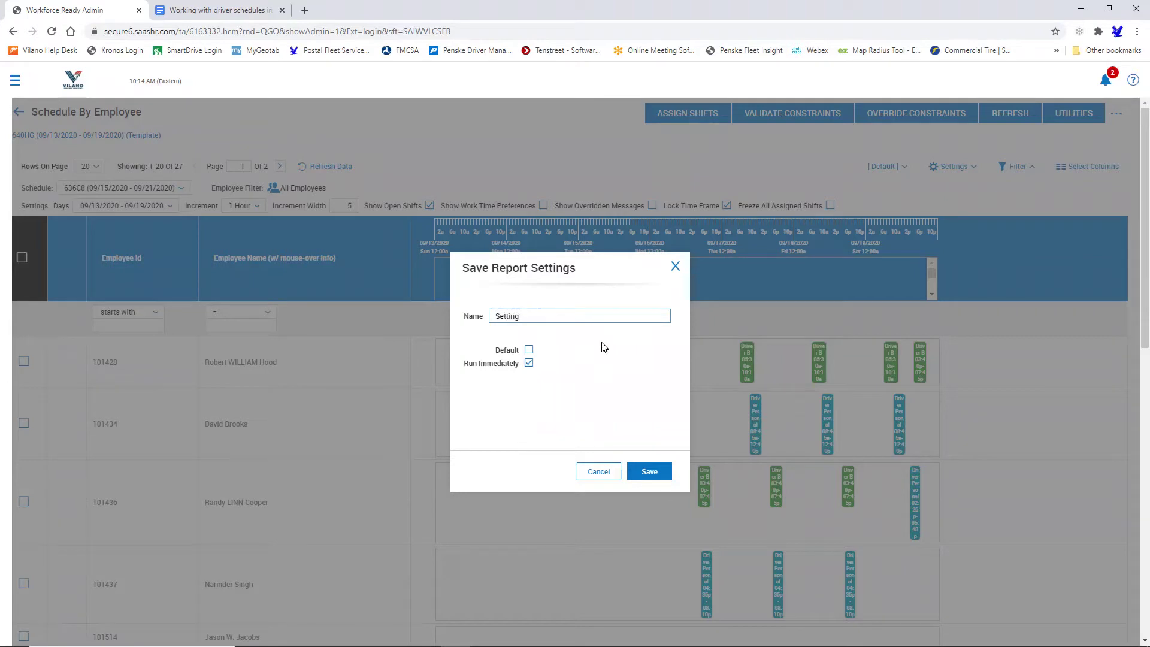
pyautogui.write('Setting 1')
pyautogui.click(530, 352)
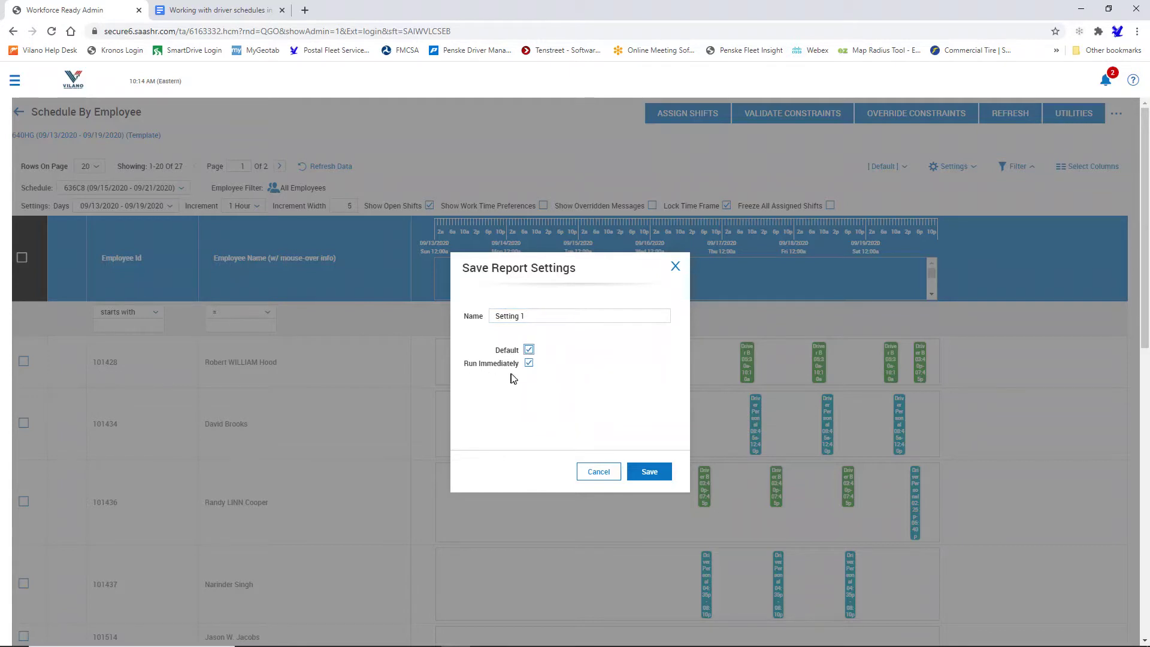
pyautogui.click(661, 473)
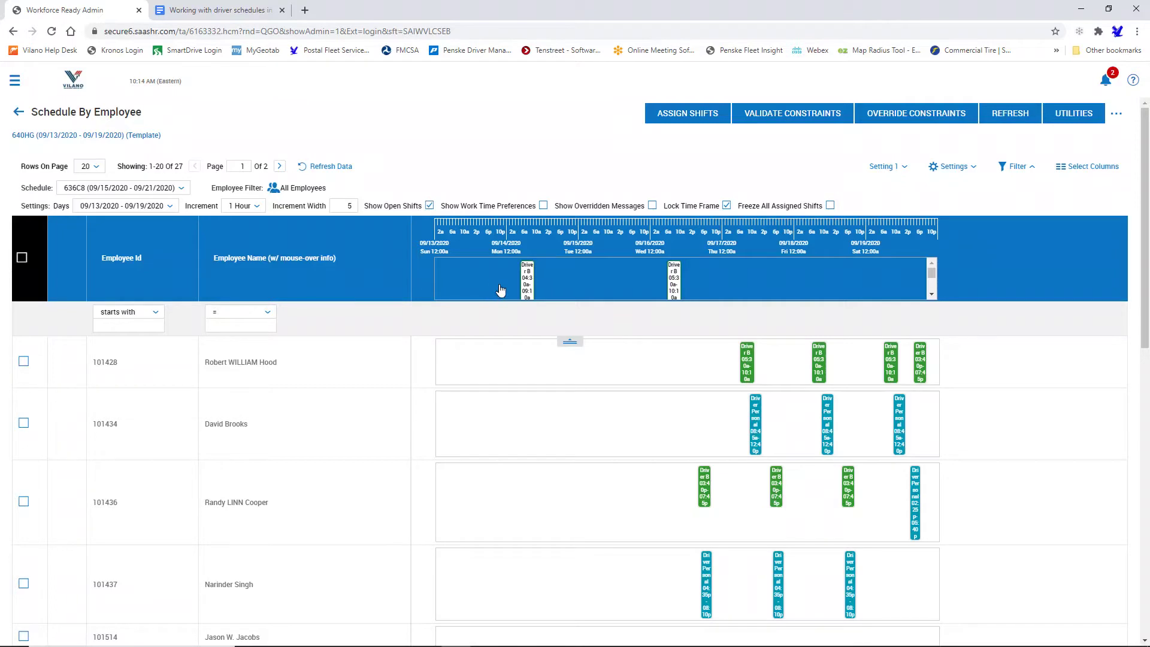
# Assign the open Driver B shift to the first driver and Driver Personal to the second driver.
pyautogui.moveTo(900, 417)
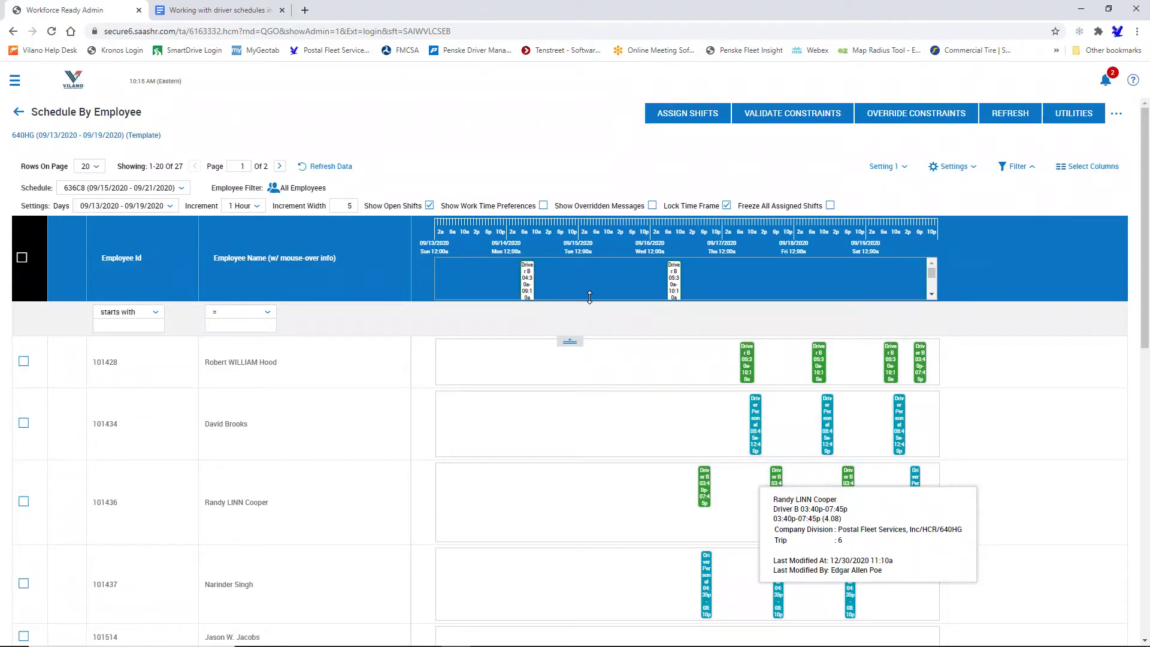
pyautogui.moveTo(589, 297); pyautogui.dragTo(586, 352)
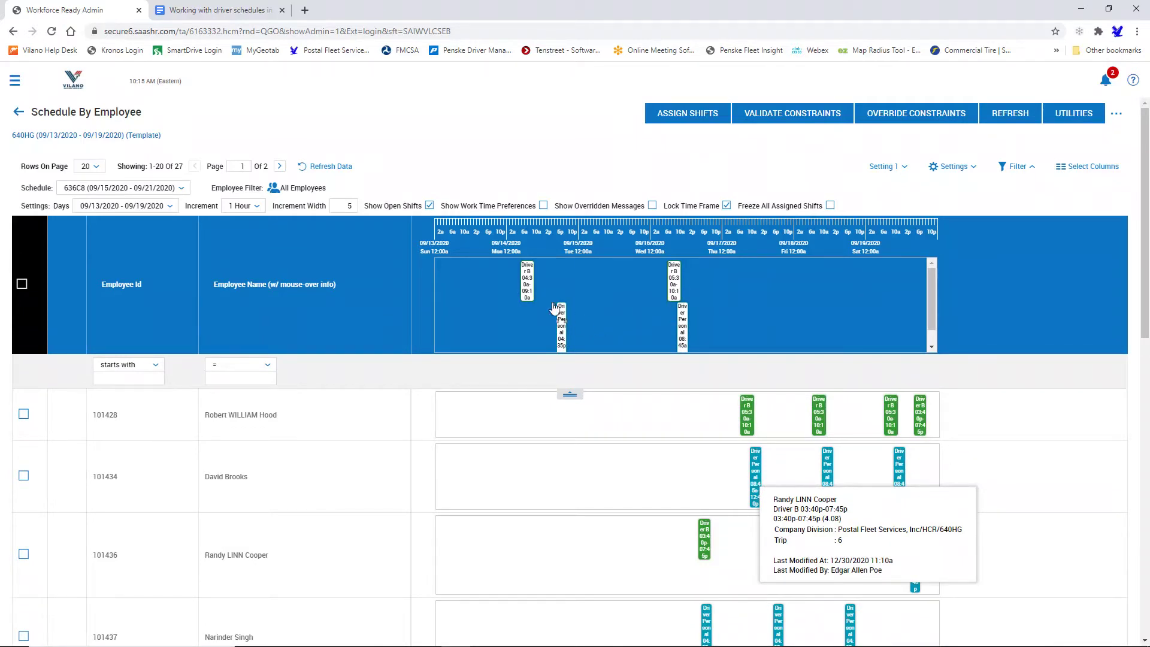
pyautogui.moveTo(526, 288)
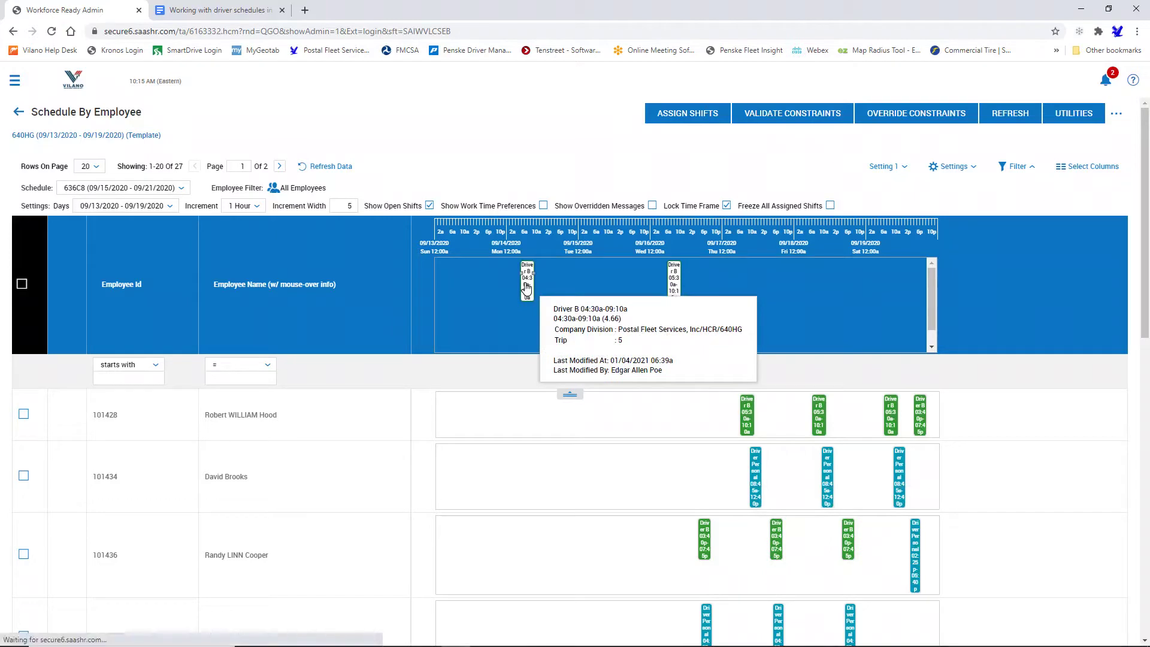
pyautogui.moveTo(527, 288); pyautogui.dragTo(522, 421)
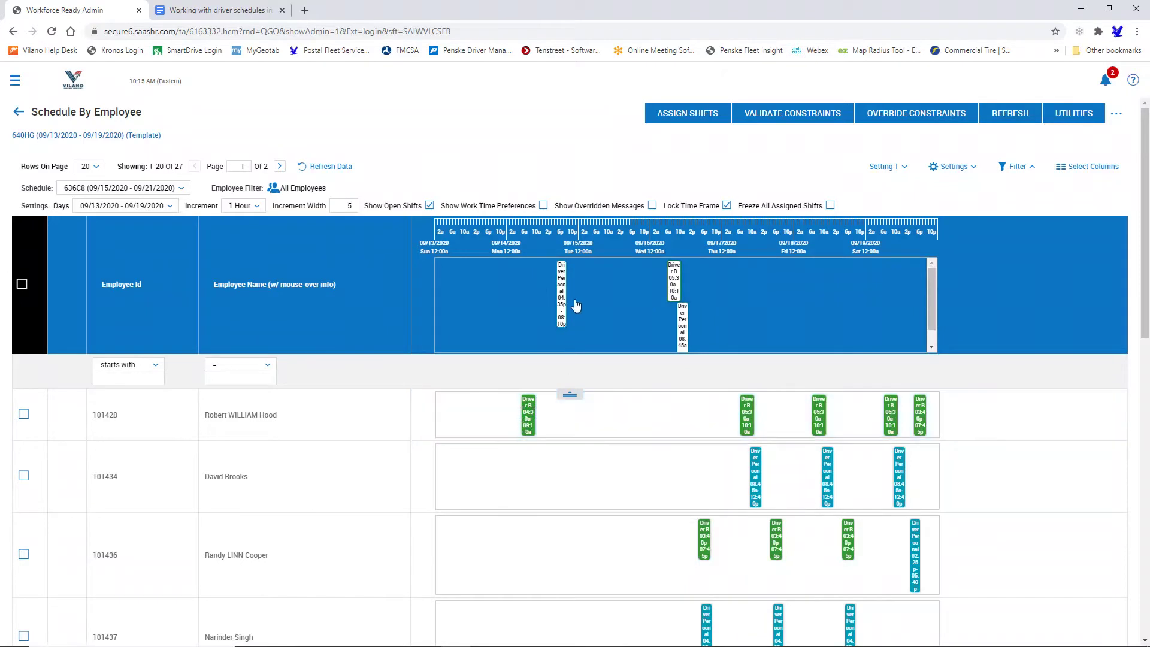
pyautogui.moveTo(566, 303); pyautogui.dragTo(569, 458)
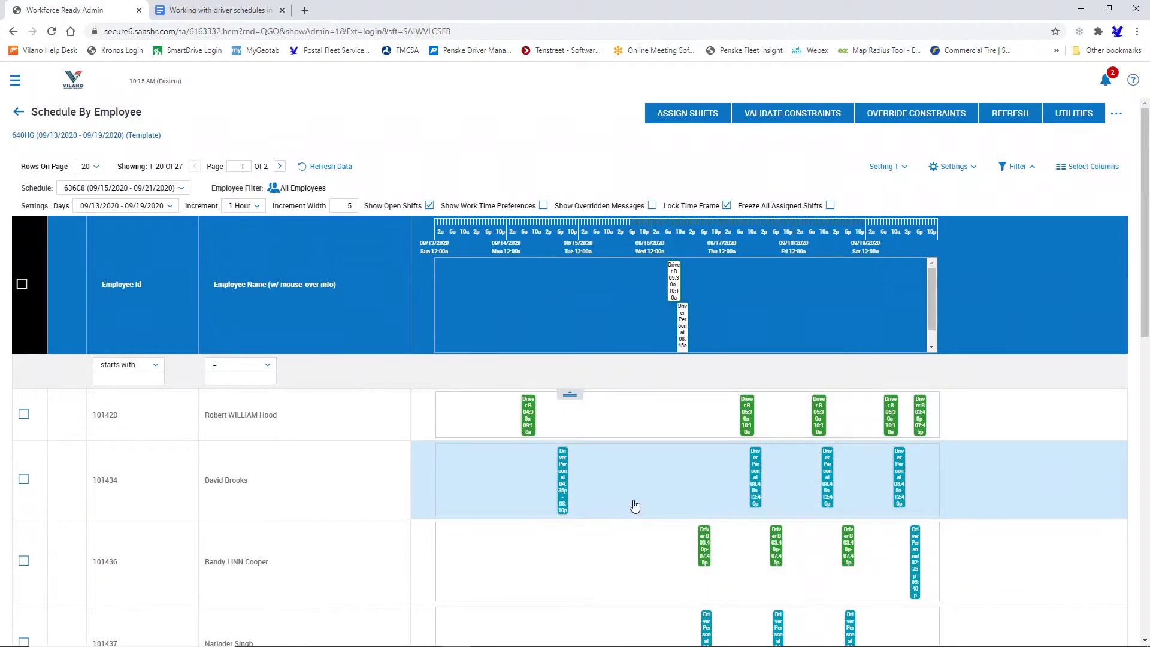
# Assign both remaining Wednesday open shifts to employees through Assign Employee.
pyautogui.click(672, 283)
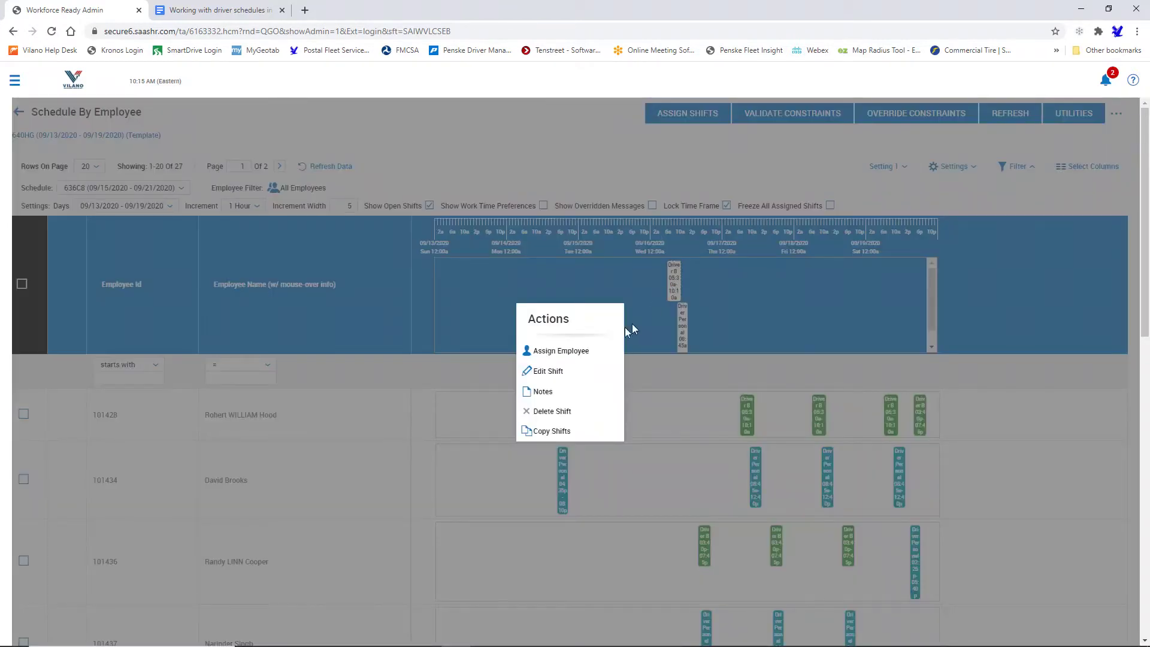
pyautogui.click(563, 351)
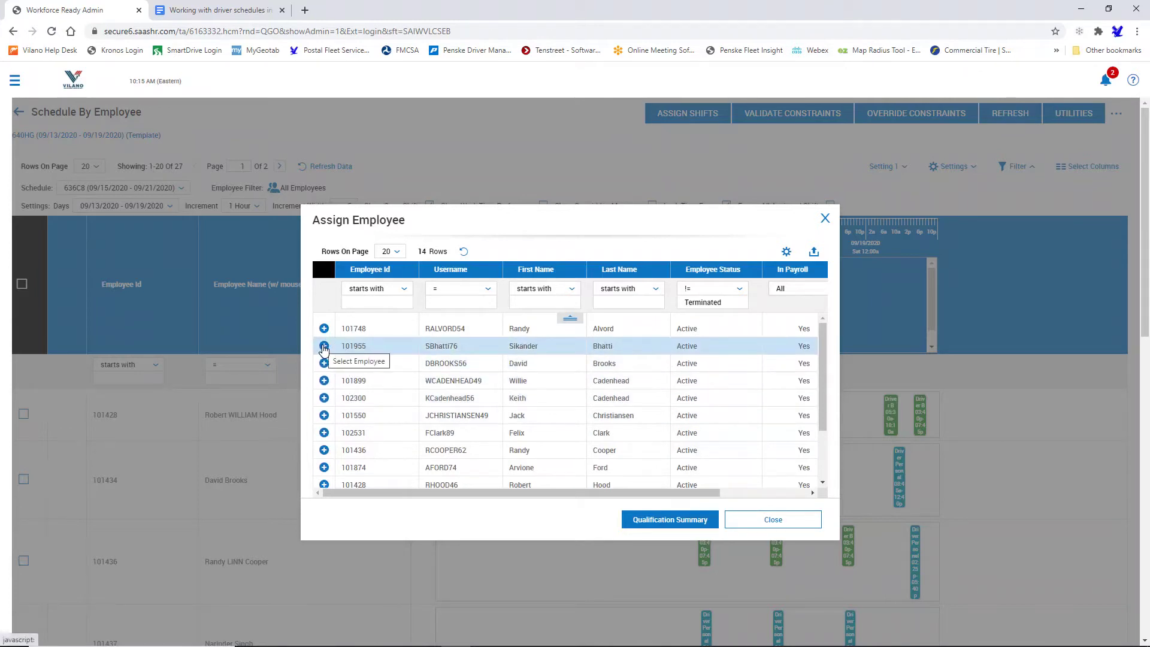
pyautogui.click(324, 347)
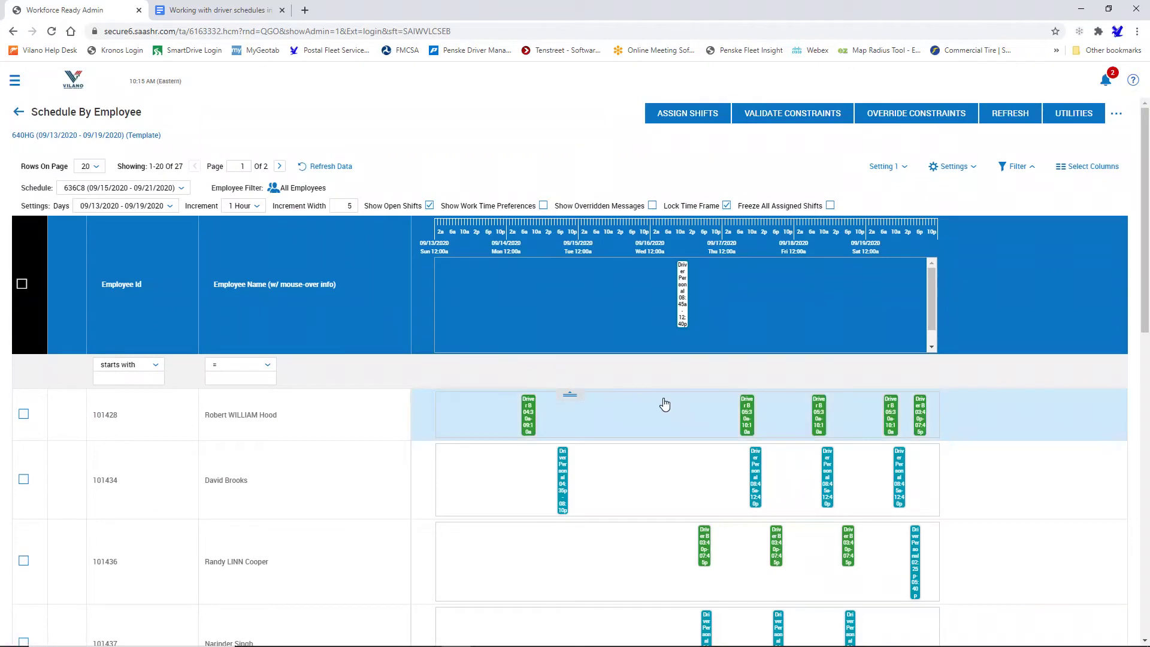
pyautogui.click(682, 302)
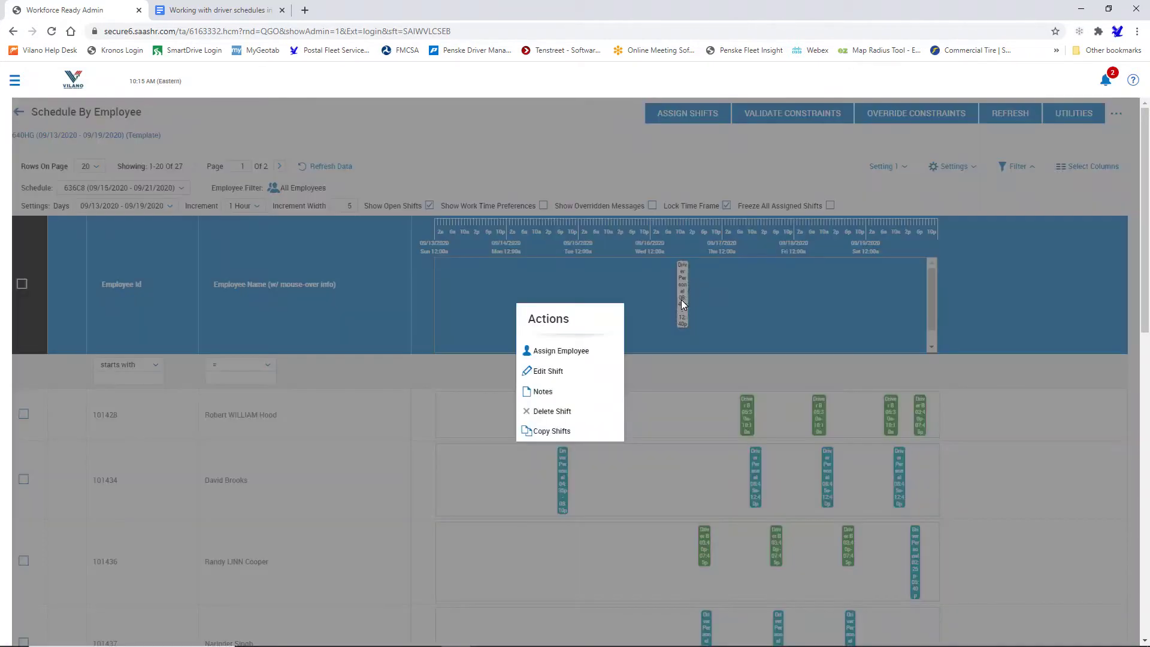
pyautogui.click(574, 352)
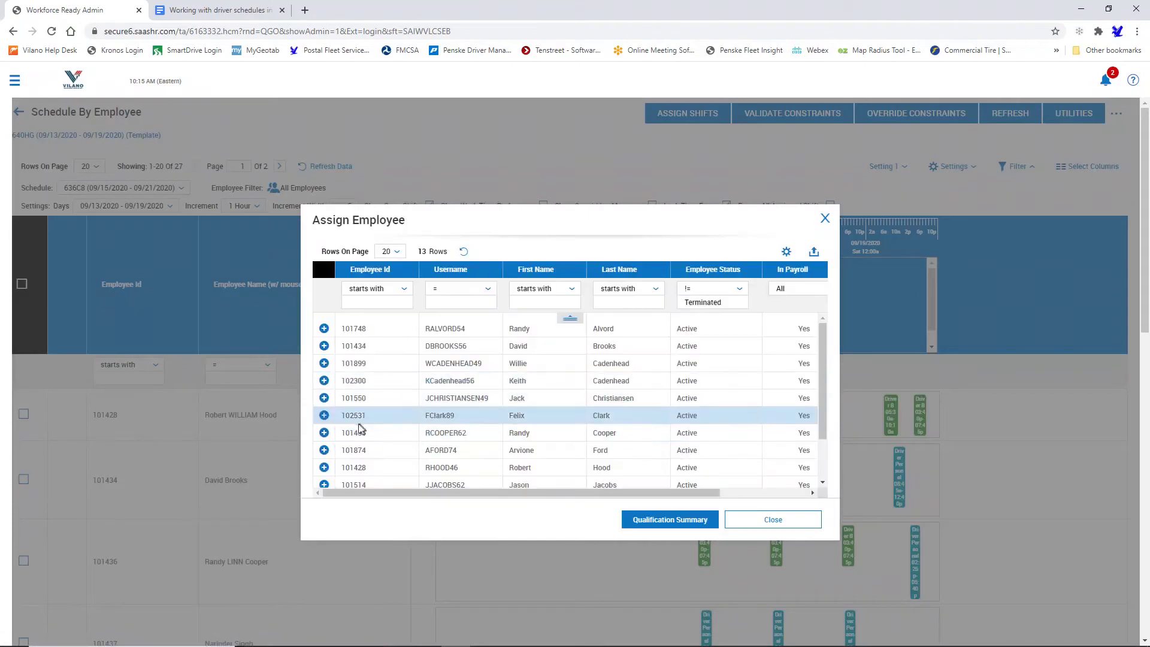
pyautogui.click(324, 416)
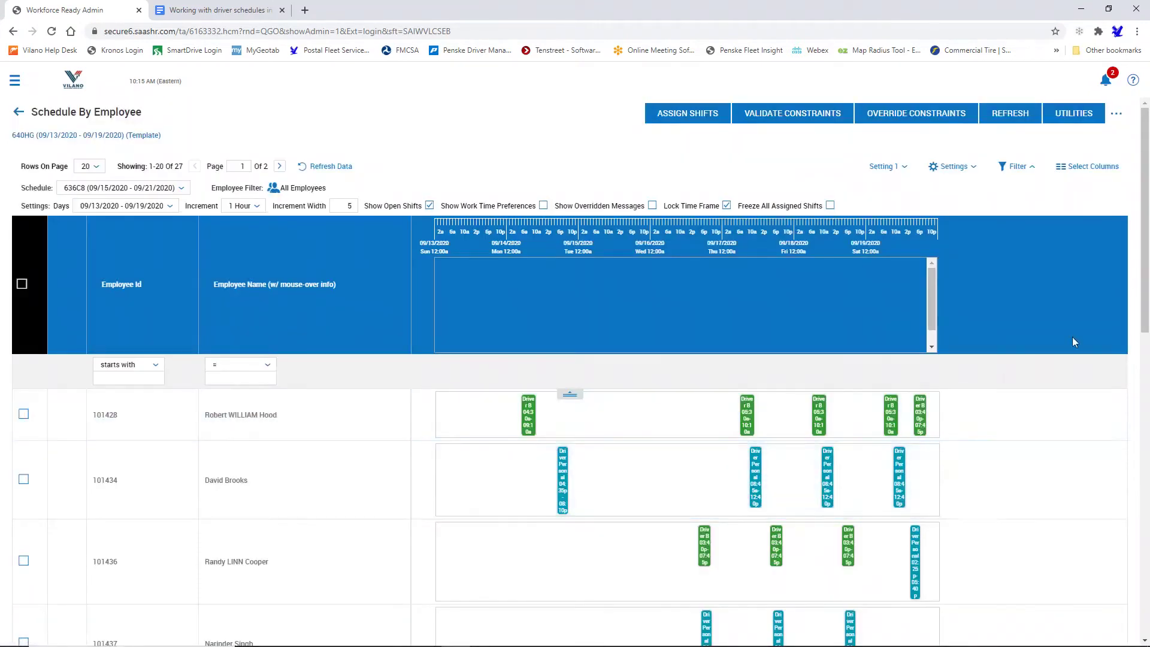
# Return the first driver's Monday shift and the second driver's Tuesday shift to open shifts.
pyautogui.moveTo(1145, 296); pyautogui.dragTo(1147, 602)
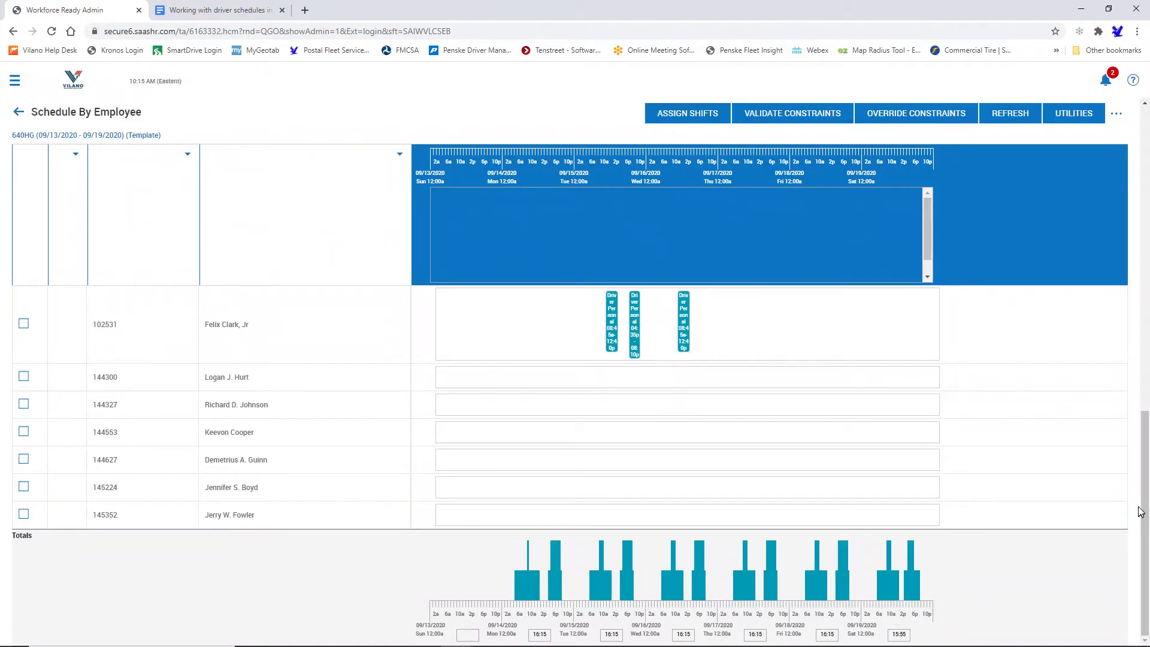
pyautogui.moveTo(1146, 535); pyautogui.dragTo(1148, 207)
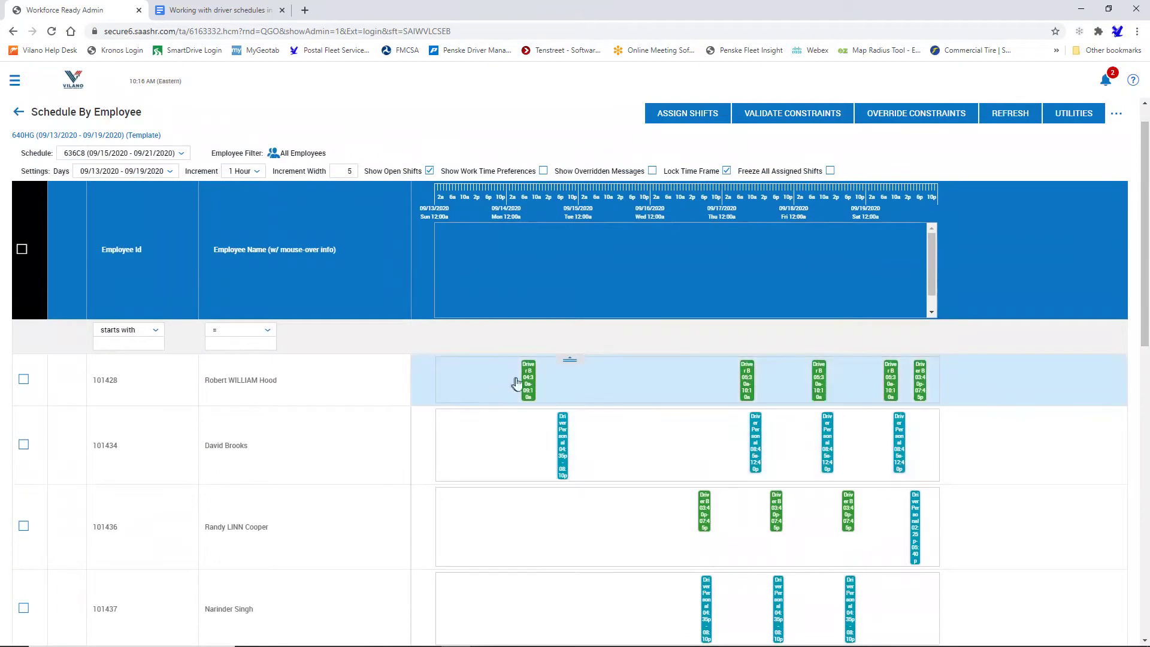
pyautogui.moveTo(527, 381); pyautogui.dragTo(521, 287)
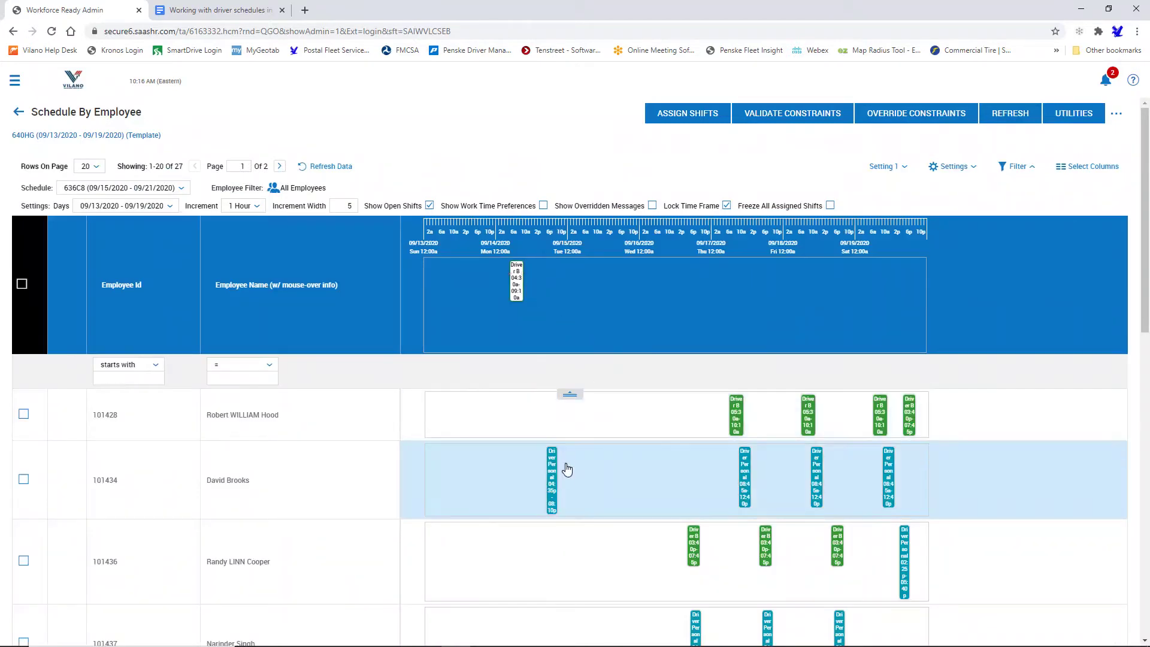
pyautogui.click(551, 478)
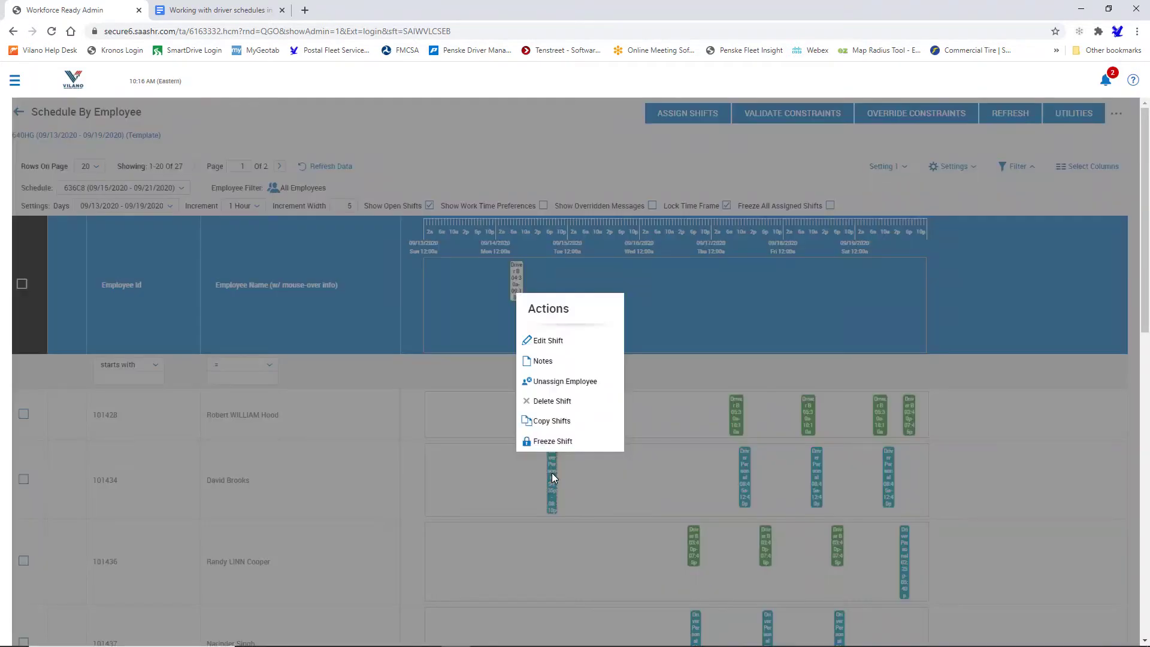
pyautogui.click(560, 382)
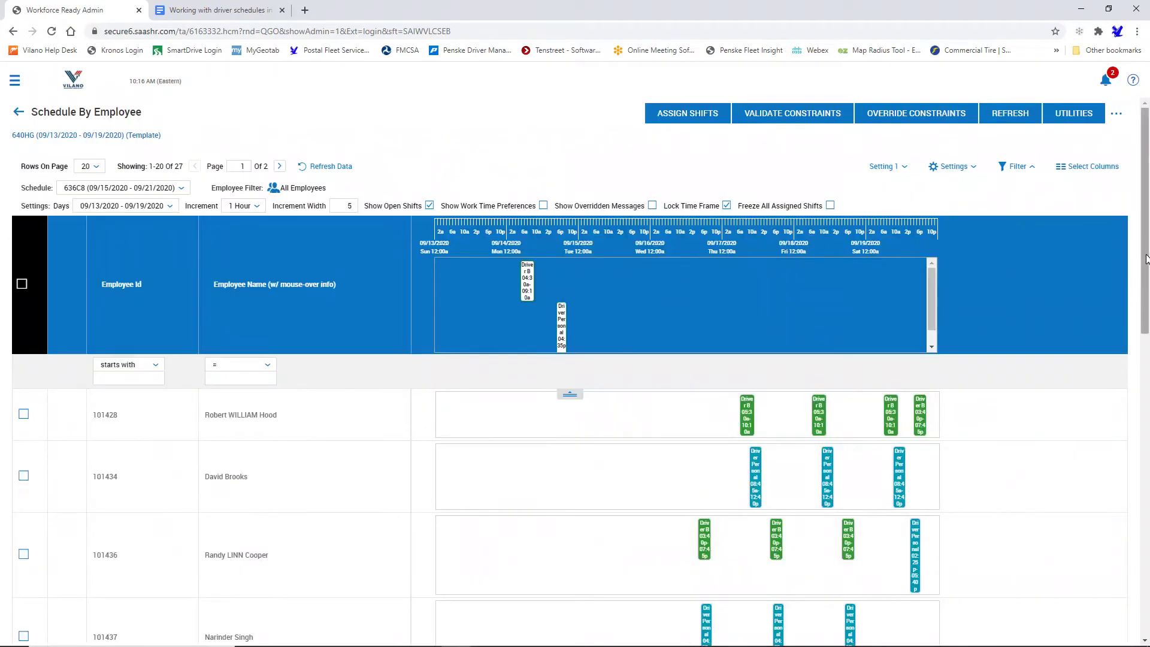
pyautogui.moveTo(1145, 260); pyautogui.dragTo(1148, 569)
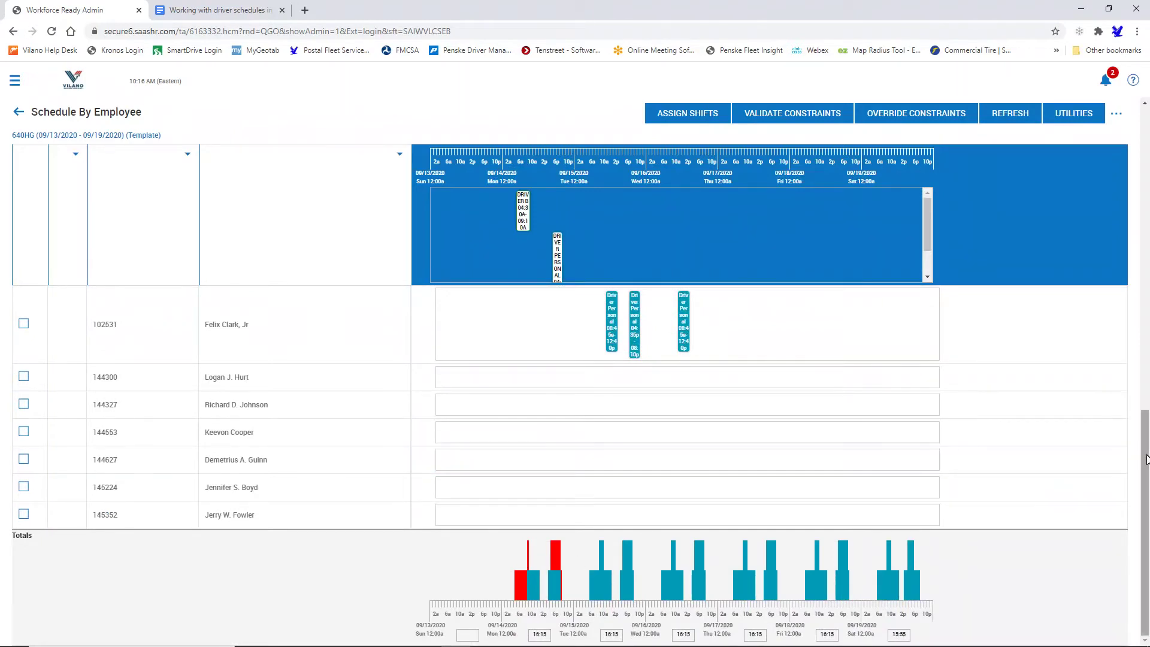
# Give the open Driver Personal shift to the first employee and Driver B to the second.
pyautogui.scroll(12, 640, 290)
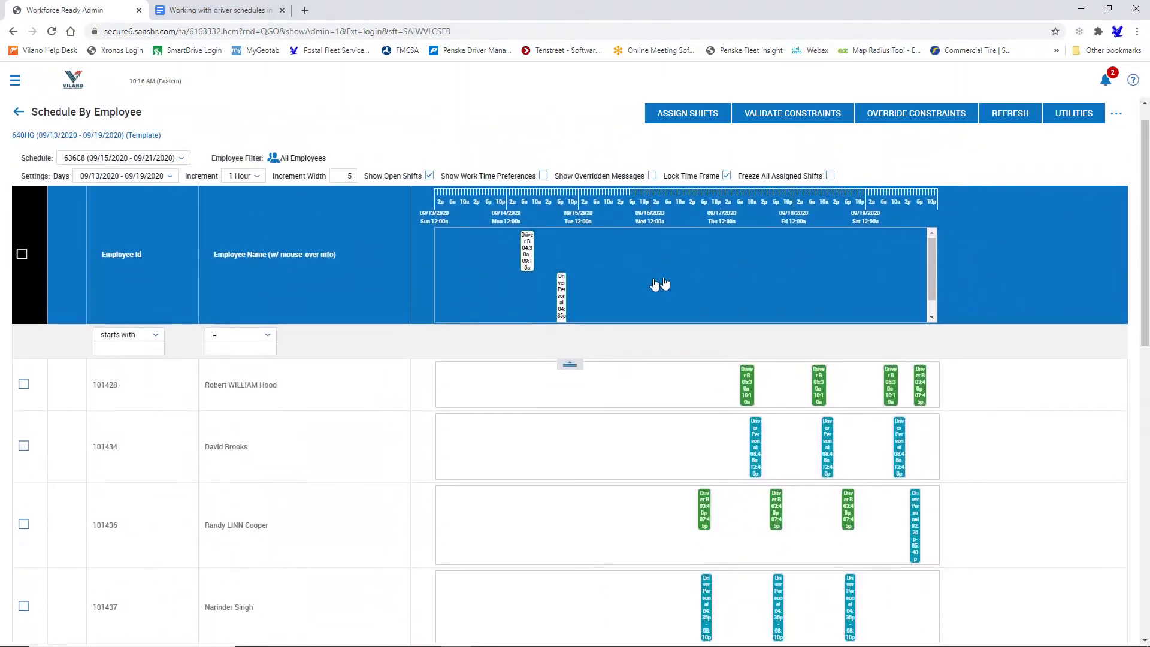
pyautogui.moveTo(561, 307); pyautogui.dragTo(571, 396)
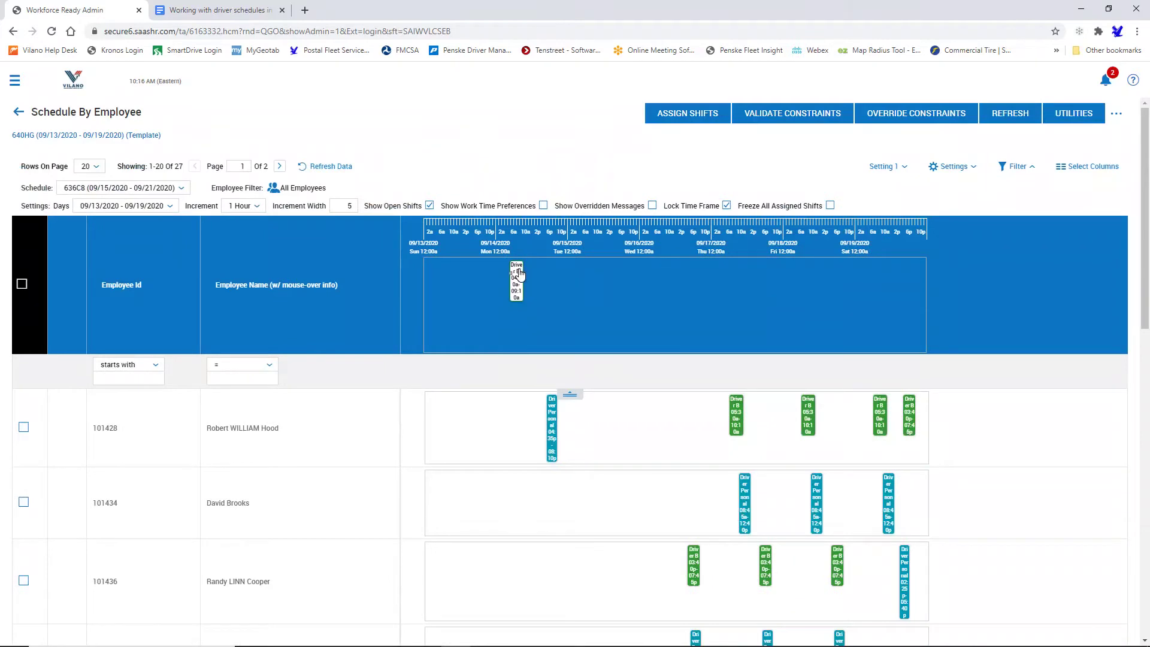
pyautogui.moveTo(519, 273); pyautogui.dragTo(551, 480)
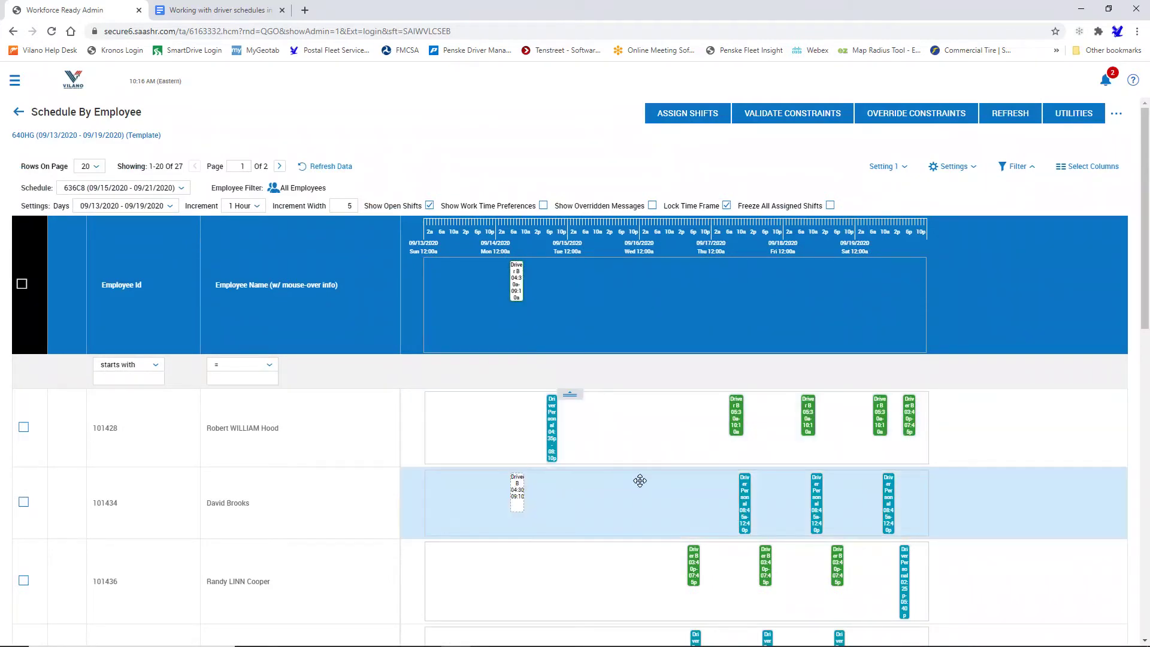
pyautogui.moveTo(640, 480); pyautogui.dragTo(635, 480)
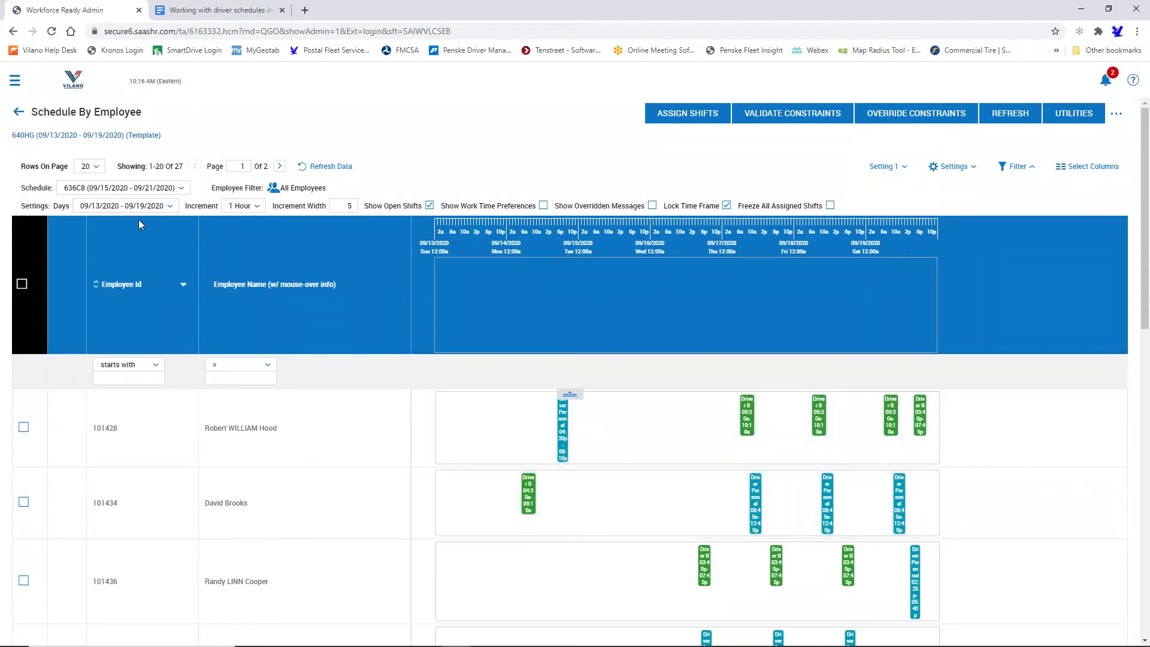
# Generate a schedule from template 640HG with start date 01/10/2021.
pyautogui.click(18, 112)
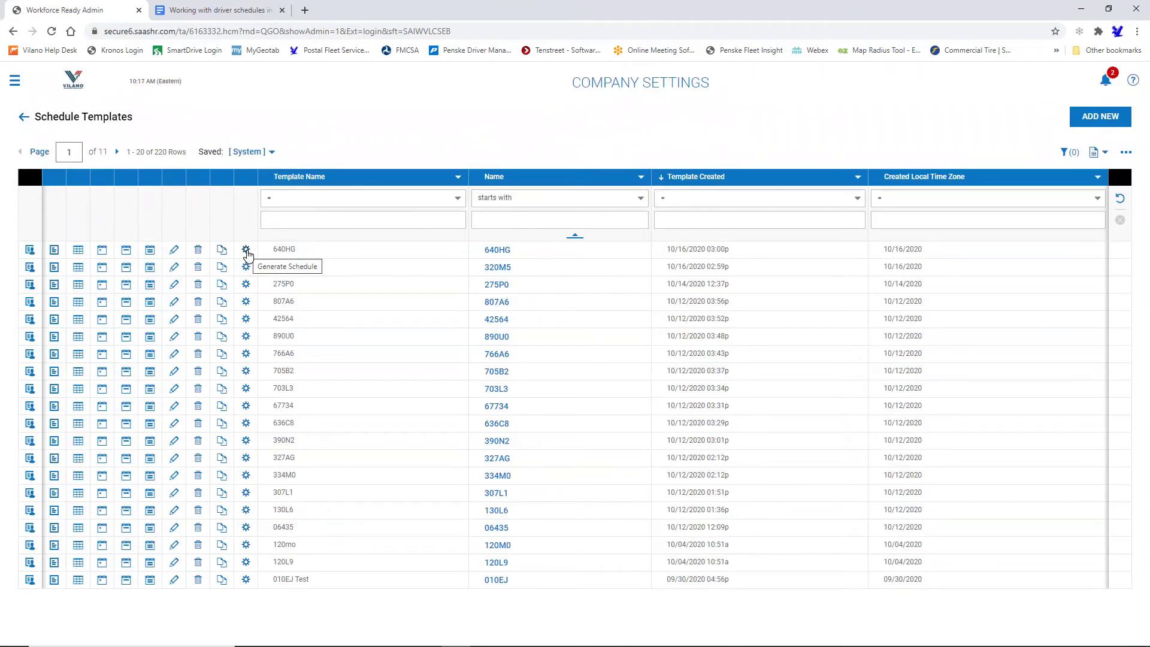
pyautogui.click(246, 251)
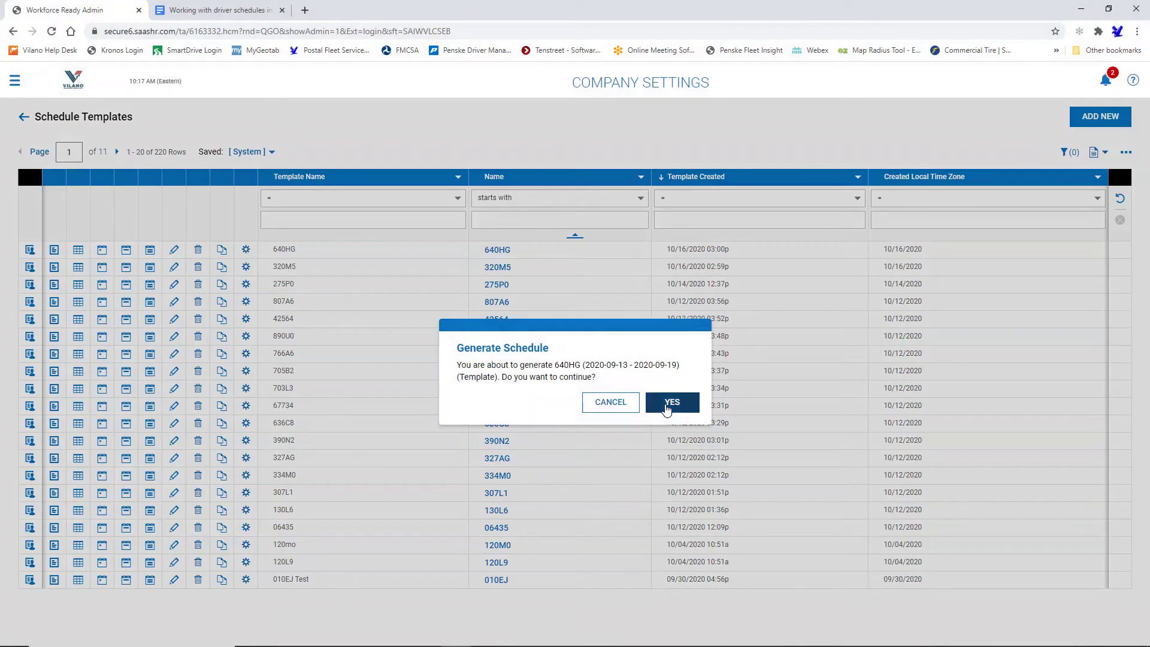
pyautogui.click(671, 402)
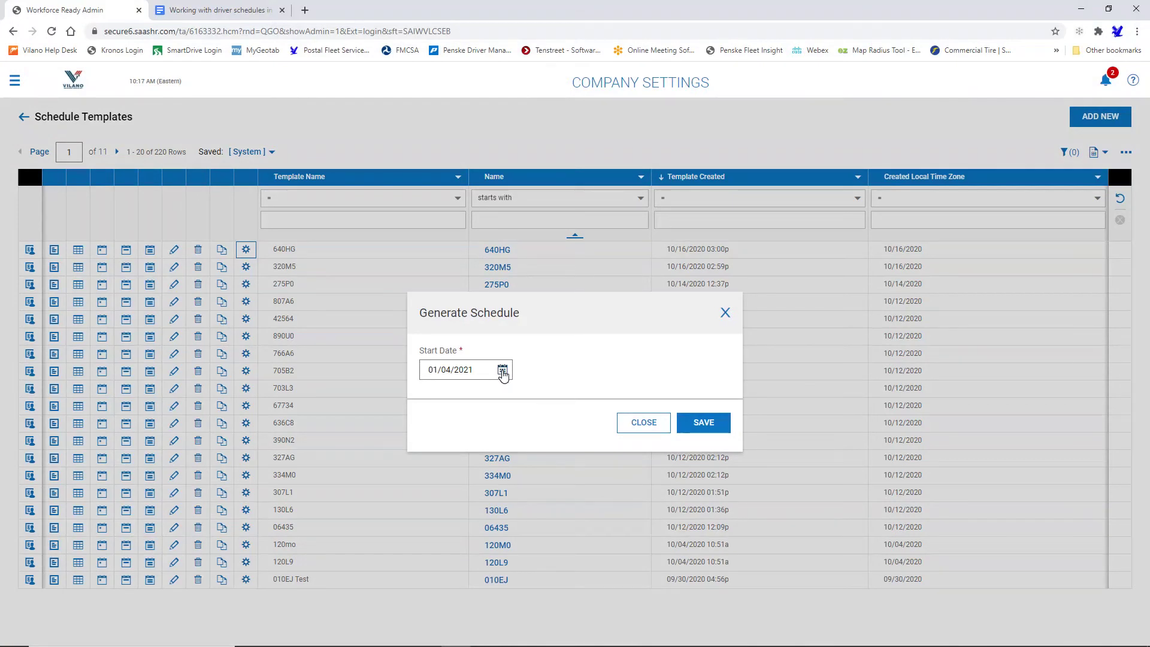
pyautogui.click(502, 371)
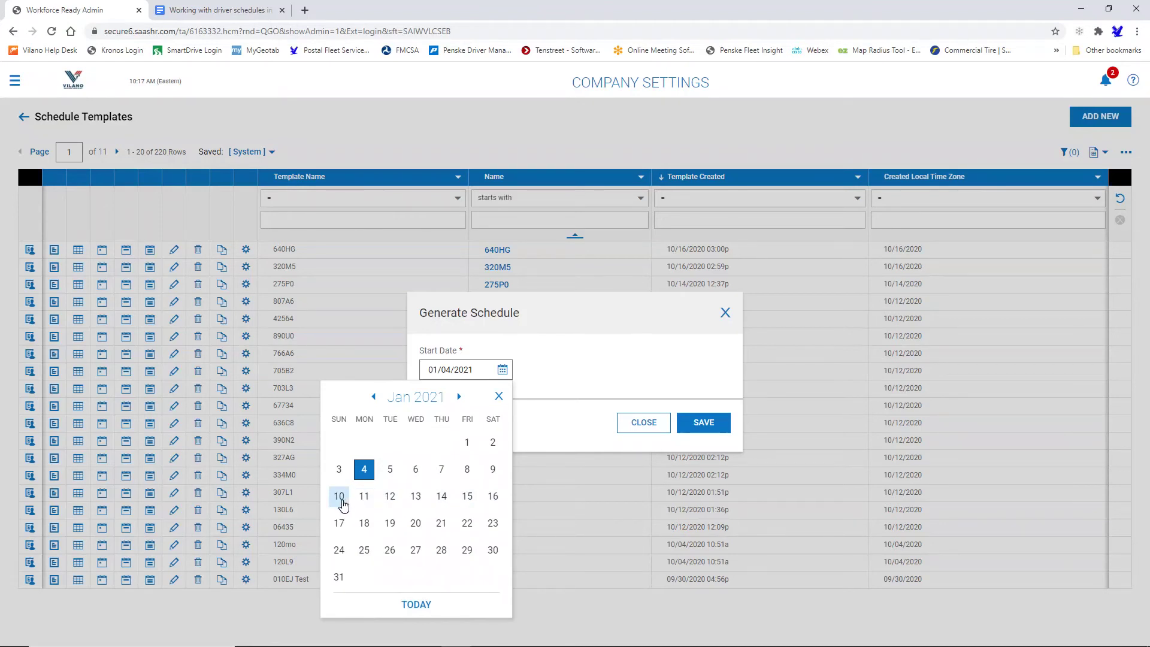
pyautogui.click(342, 501)
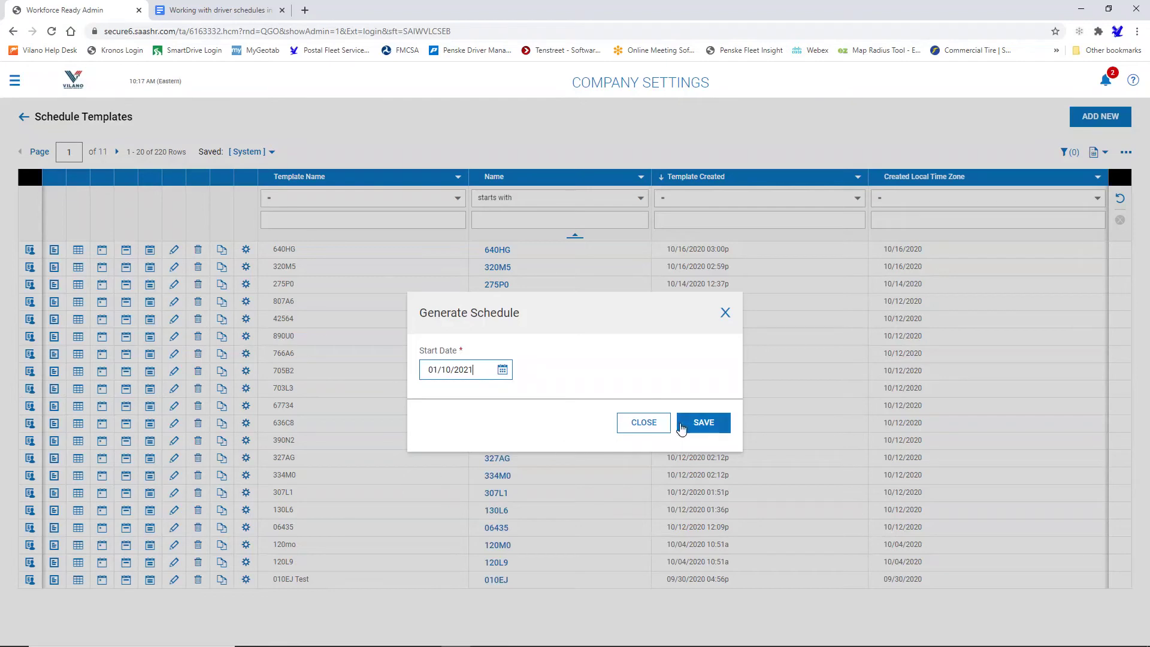
pyautogui.click(702, 424)
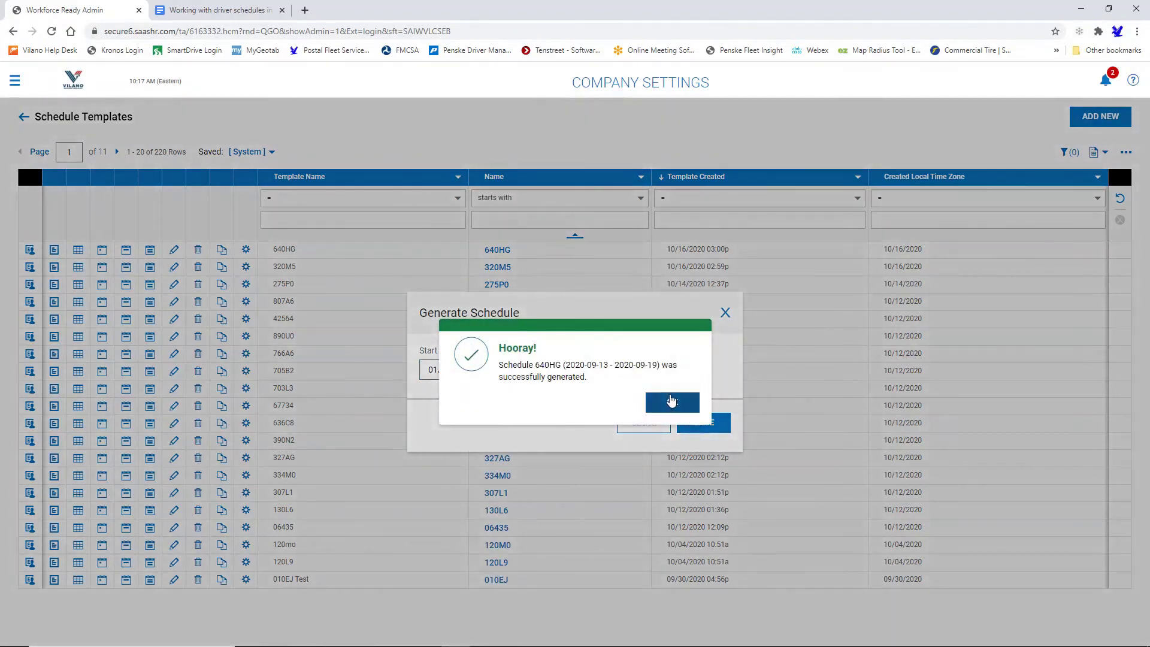
pyautogui.click(671, 401)
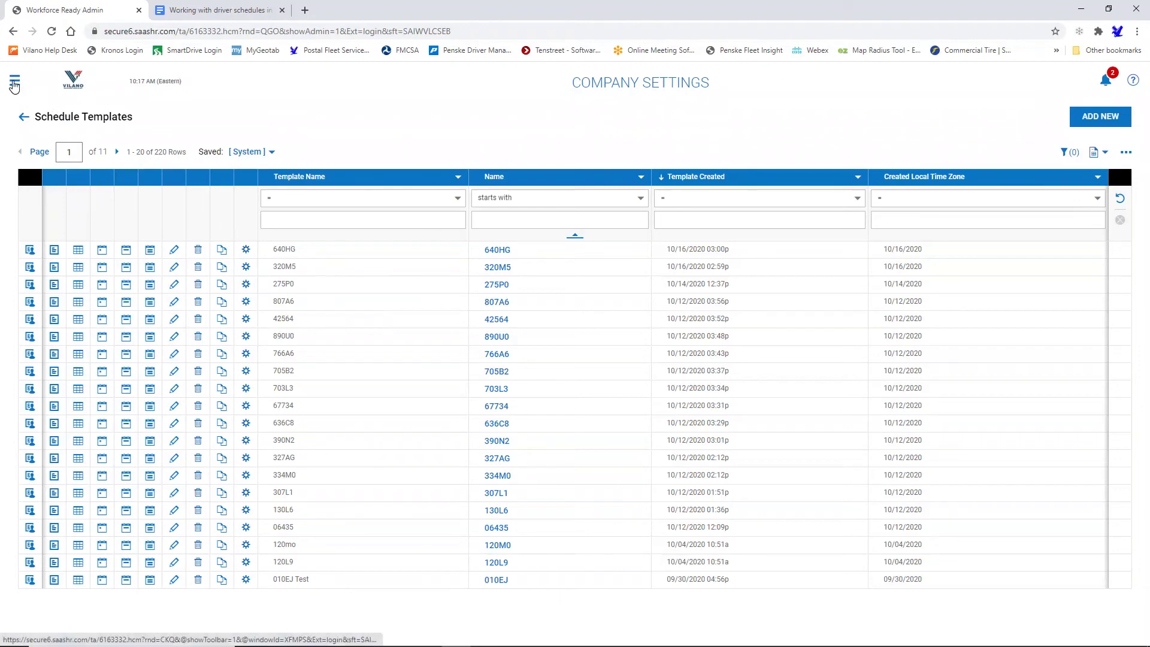
# Navigate to Team > Schedule > Advanced Scheduling > Schedules to see the new 640HG schedule.
pyautogui.click(13, 84)
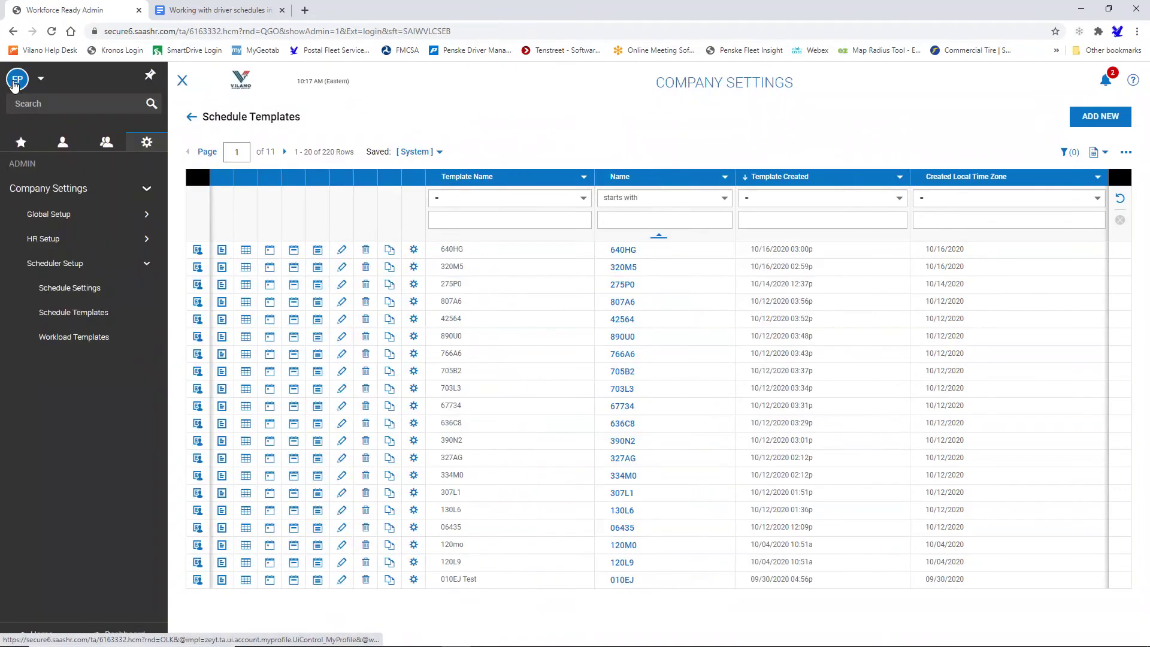
pyautogui.click(106, 142)
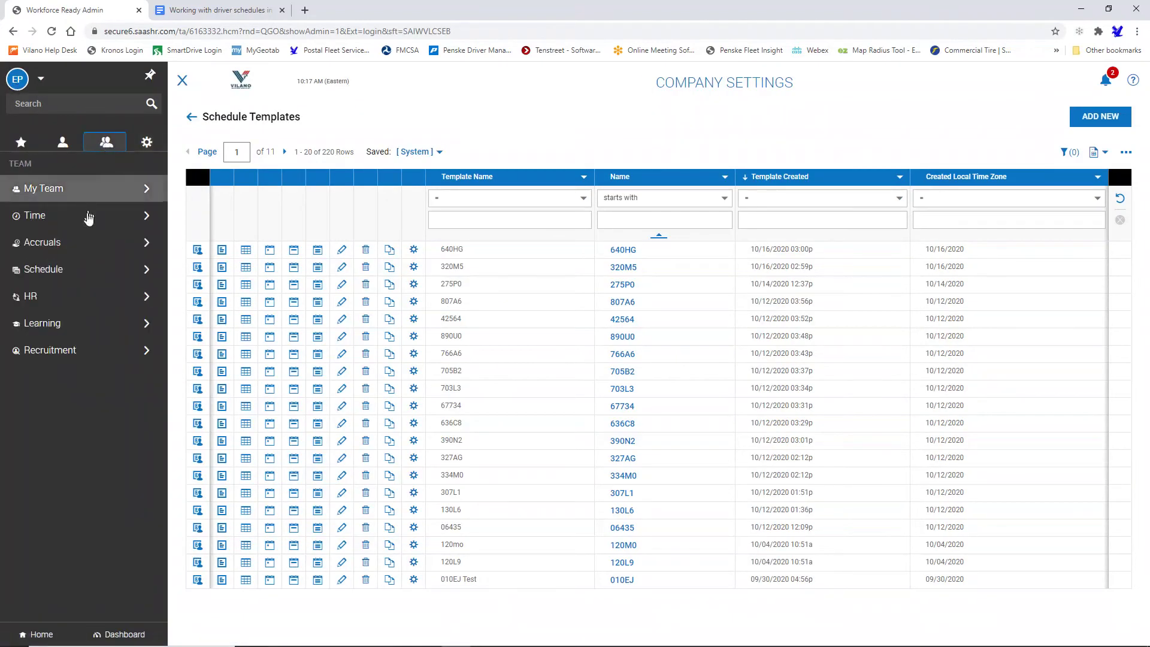
pyautogui.click(73, 270)
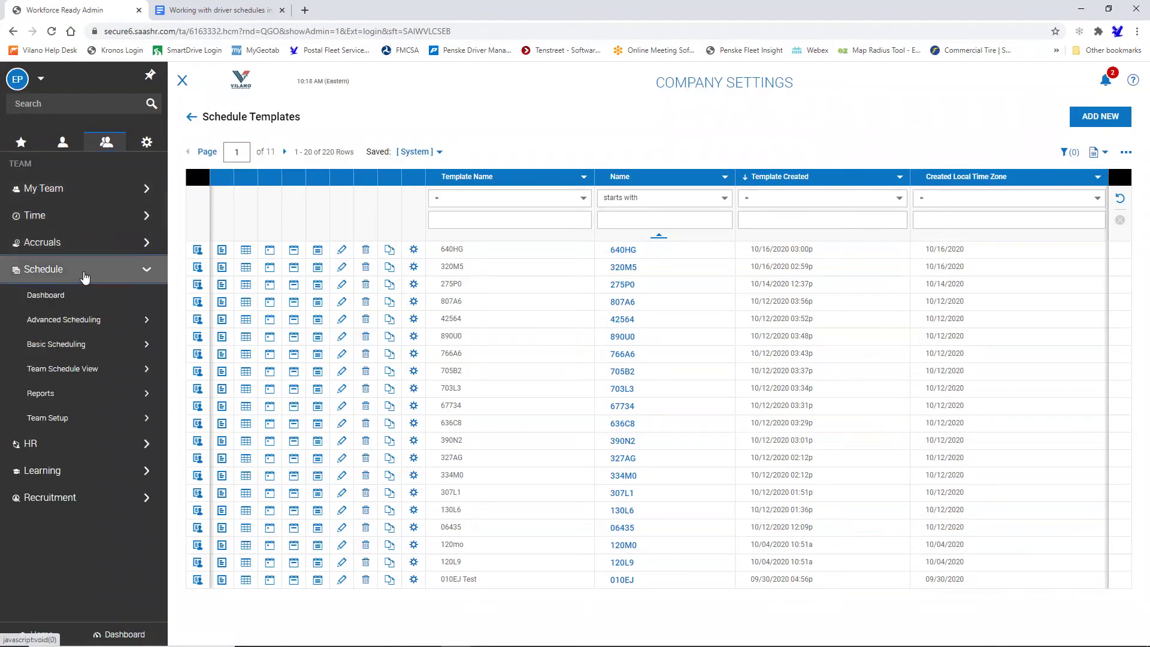
pyautogui.click(94, 322)
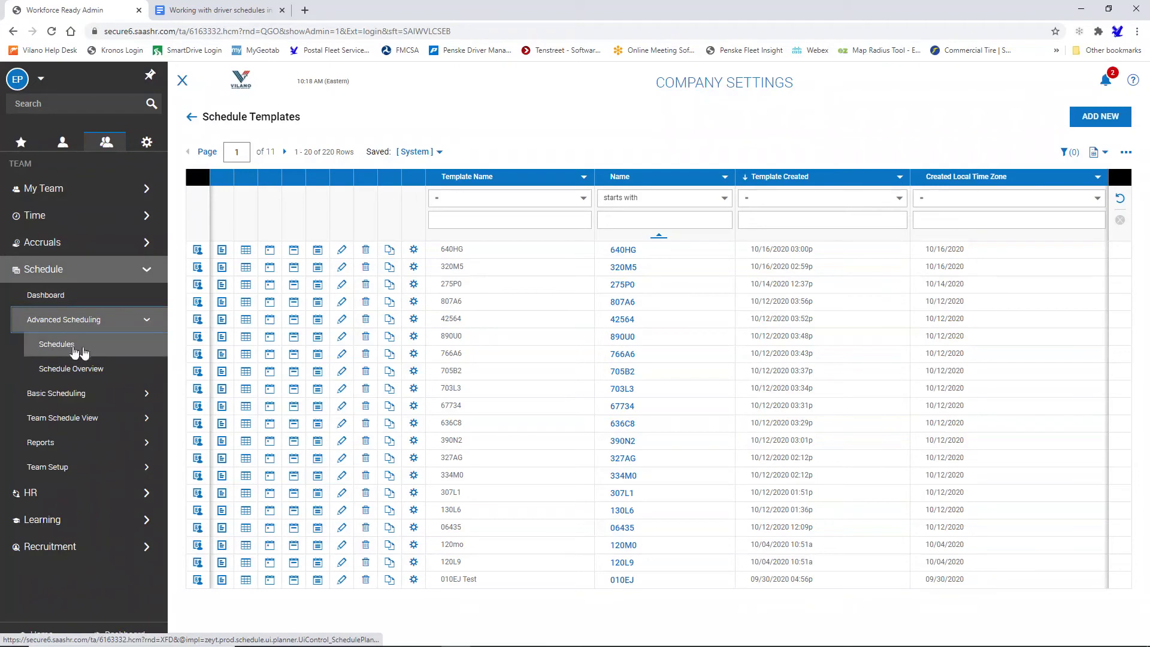
pyautogui.click(59, 351)
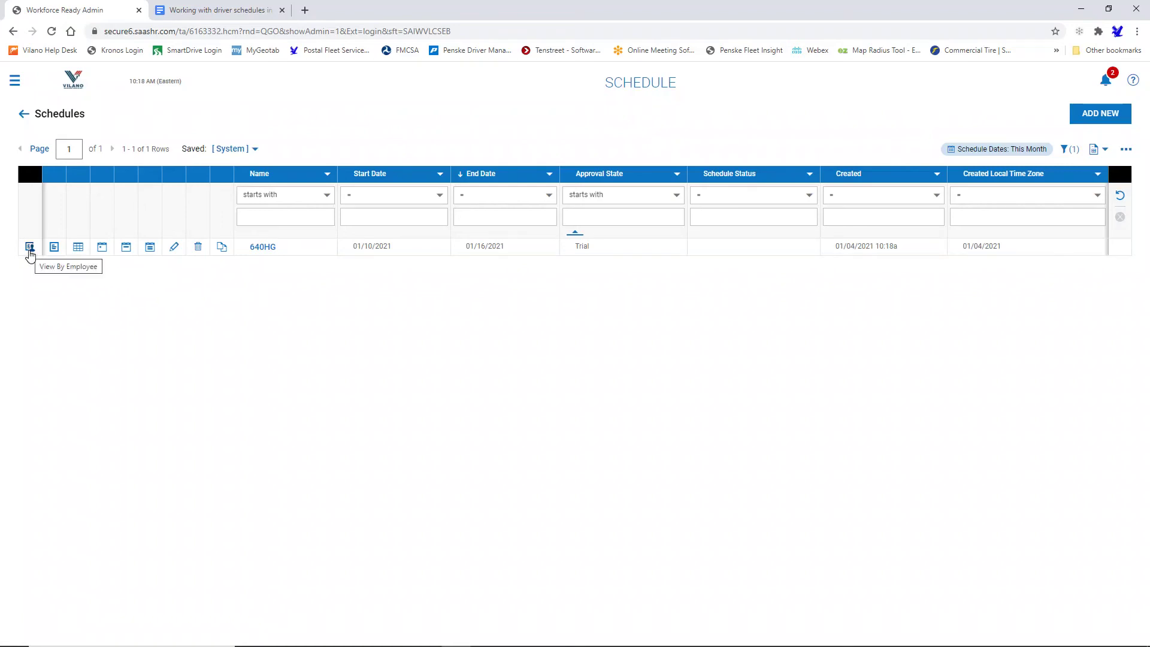
# Open the 640HG schedule by employee and move the Thursday Driver B 03:40p–07:45p shift to the second driver.
pyautogui.click(28, 247)
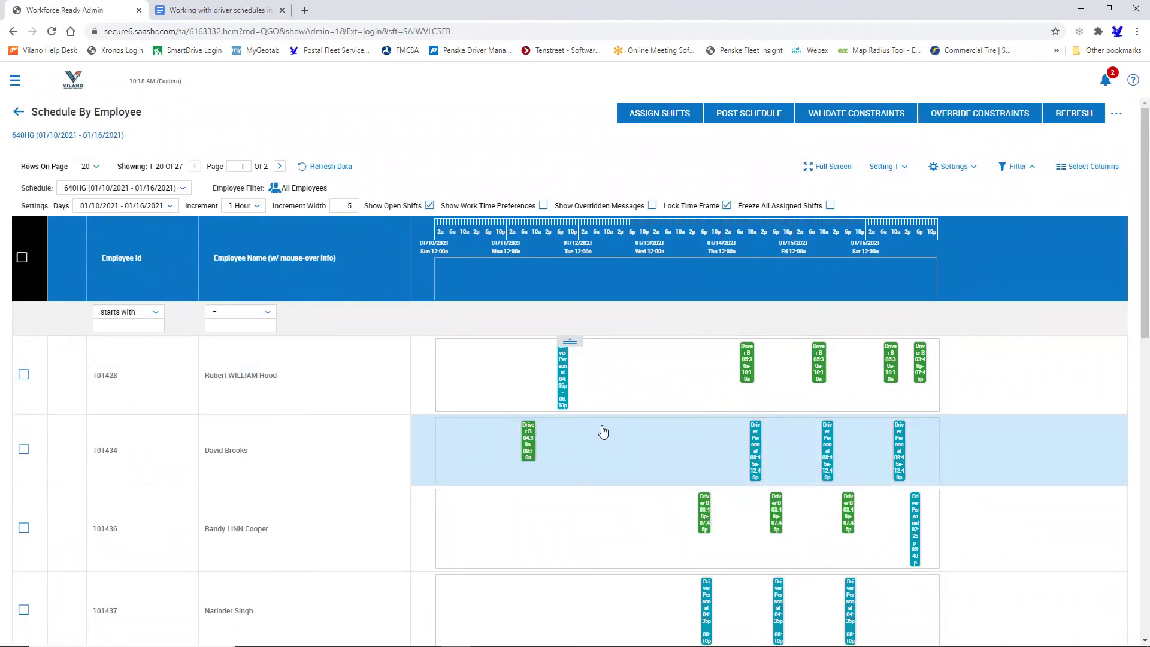
pyautogui.scroll(-10, 638, 416)
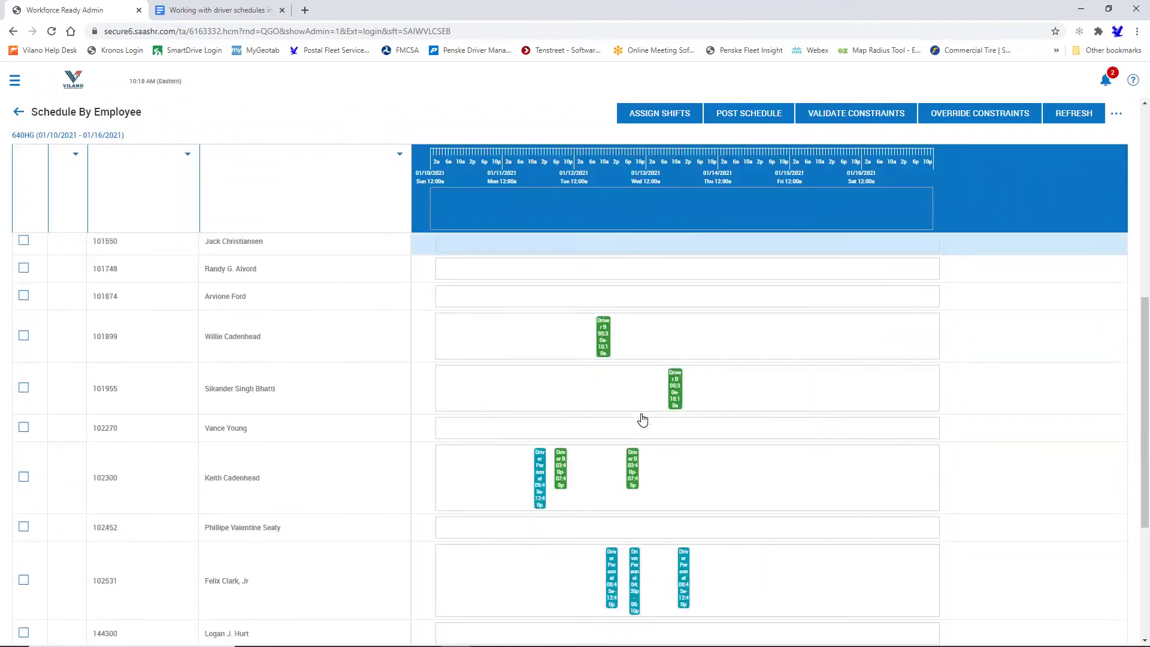
pyautogui.scroll(-5, 642, 417)
pyautogui.scroll(5, 642, 417)
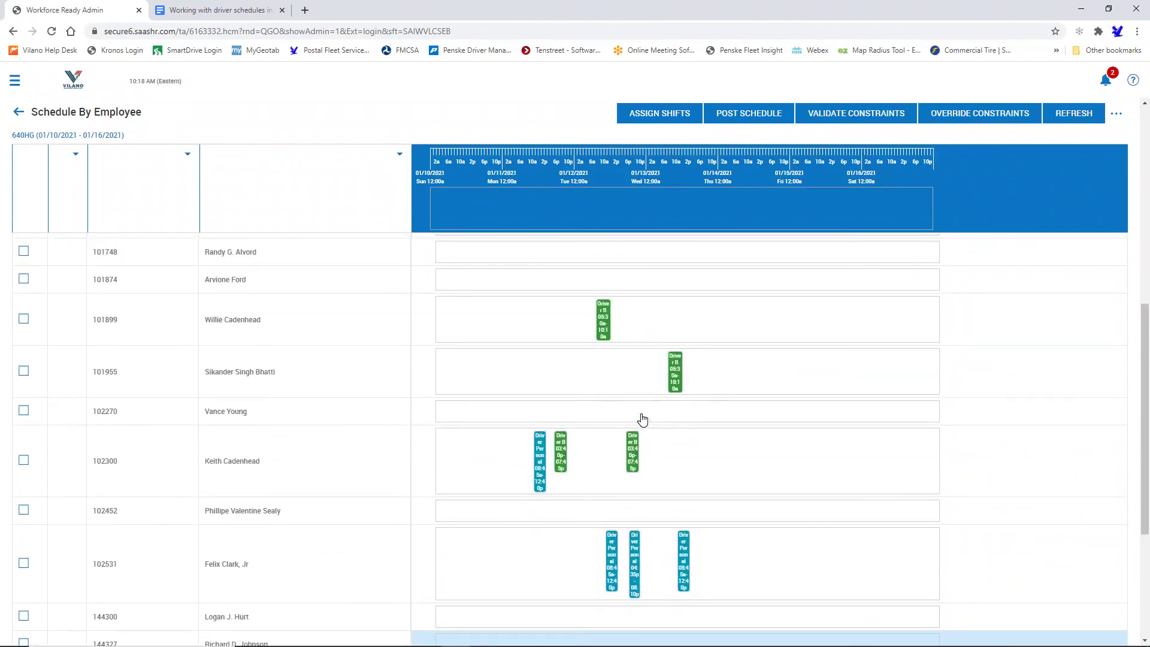
pyautogui.scroll(10, 642, 417)
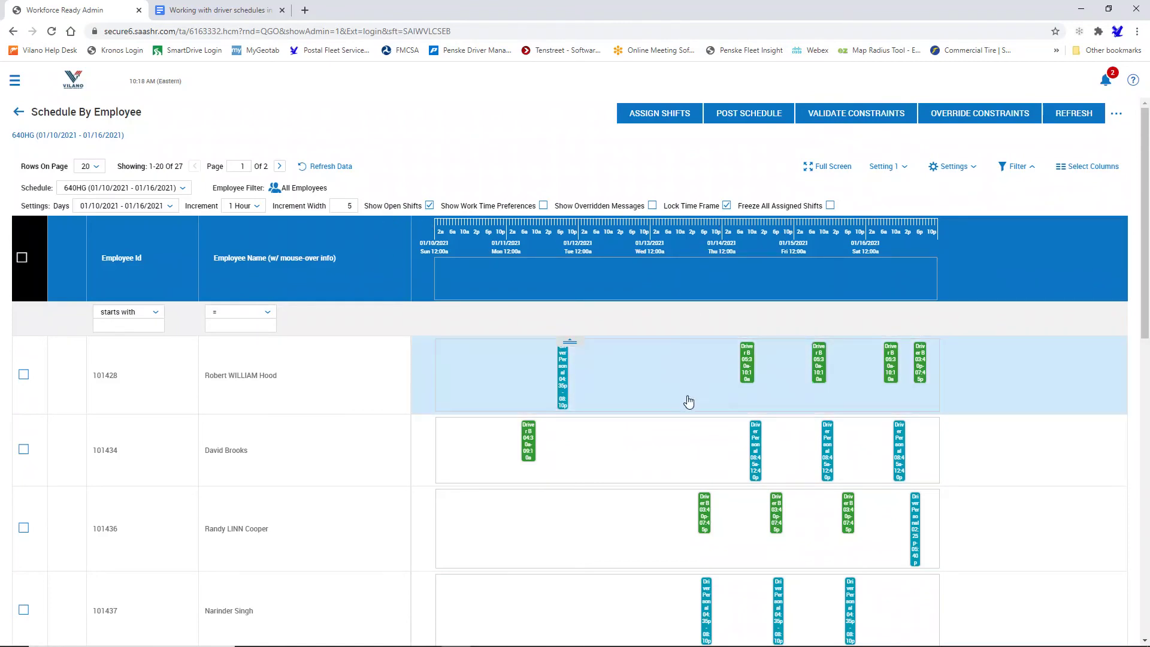
pyautogui.moveTo(704, 519)
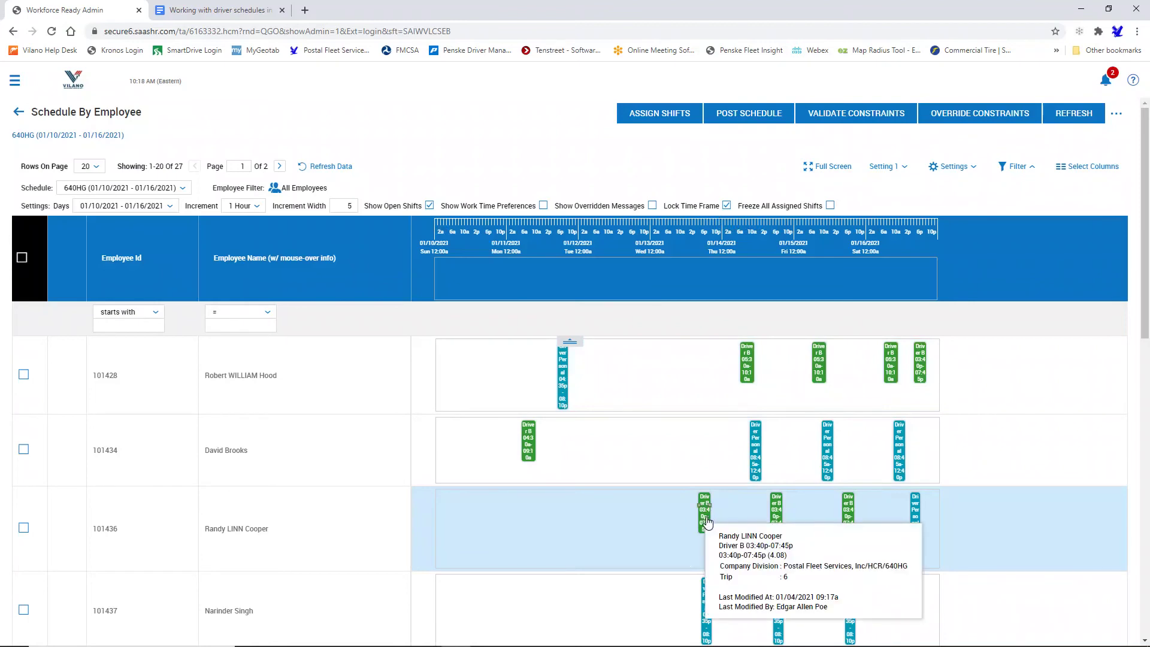
pyautogui.moveTo(708, 520); pyautogui.dragTo(696, 464)
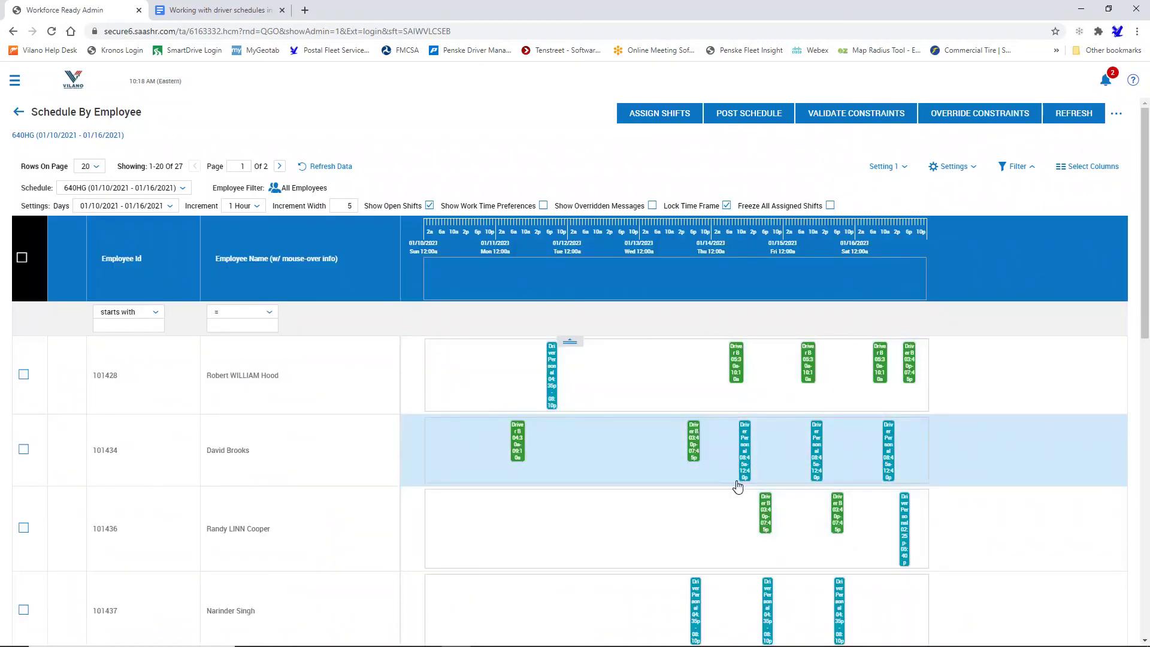
# Post and unpost the 640HG schedule, then move Monday's Driver B shift from the second employee to the third.
pyautogui.click(729, 119)
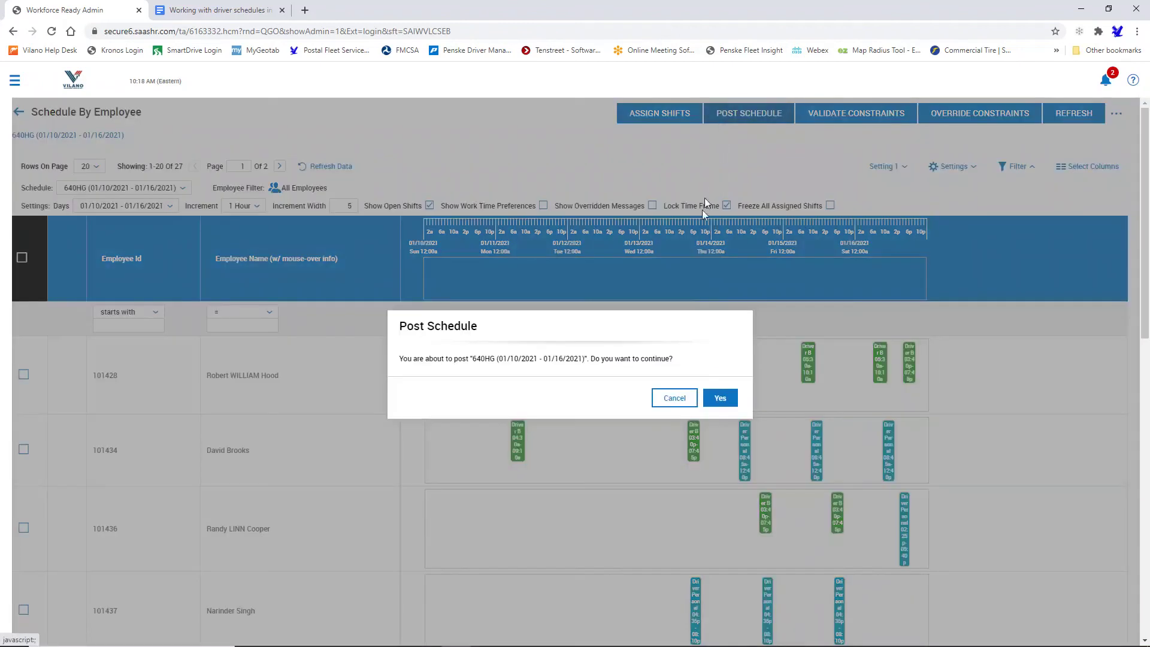
pyautogui.click(722, 398)
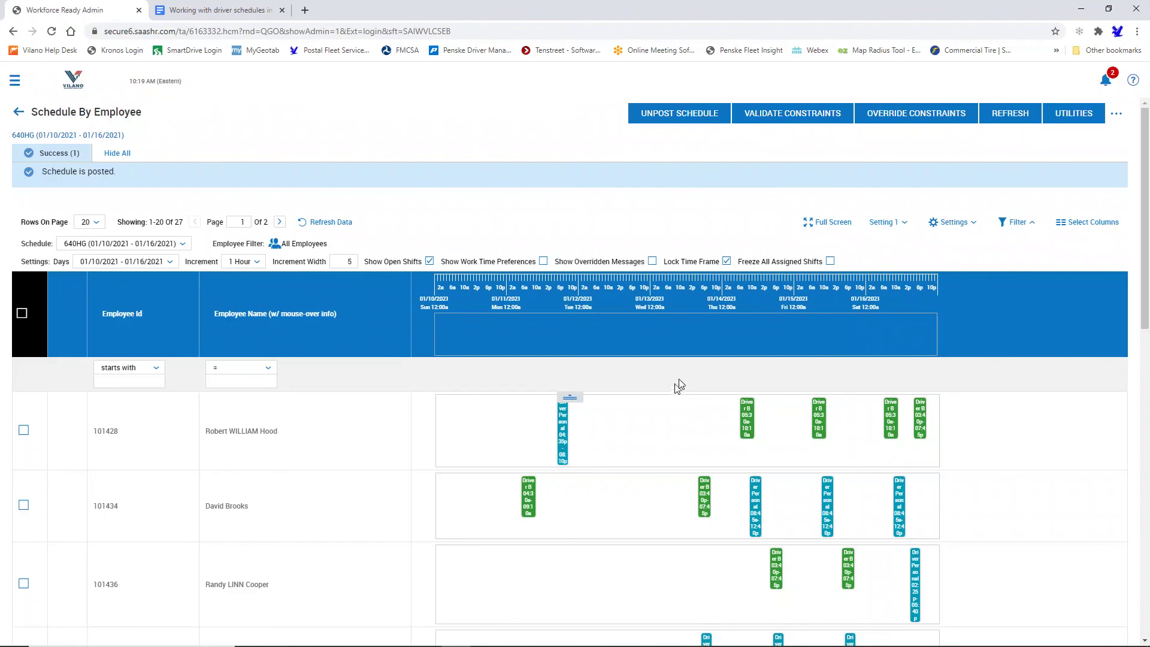
pyautogui.click(648, 122)
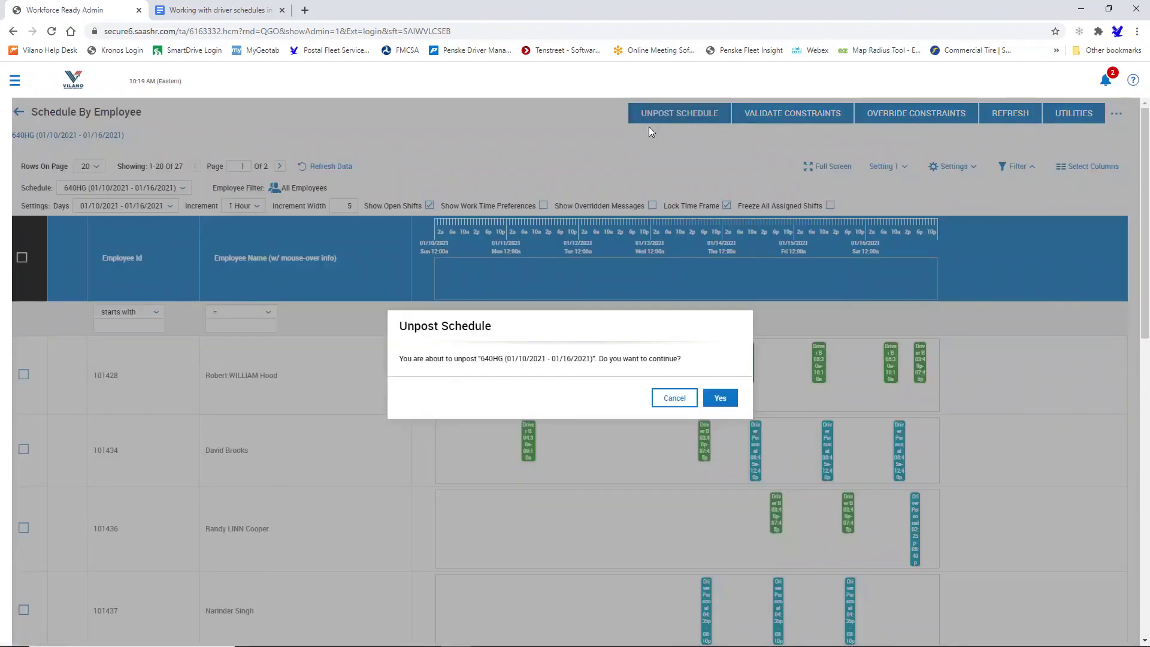
pyautogui.click(723, 395)
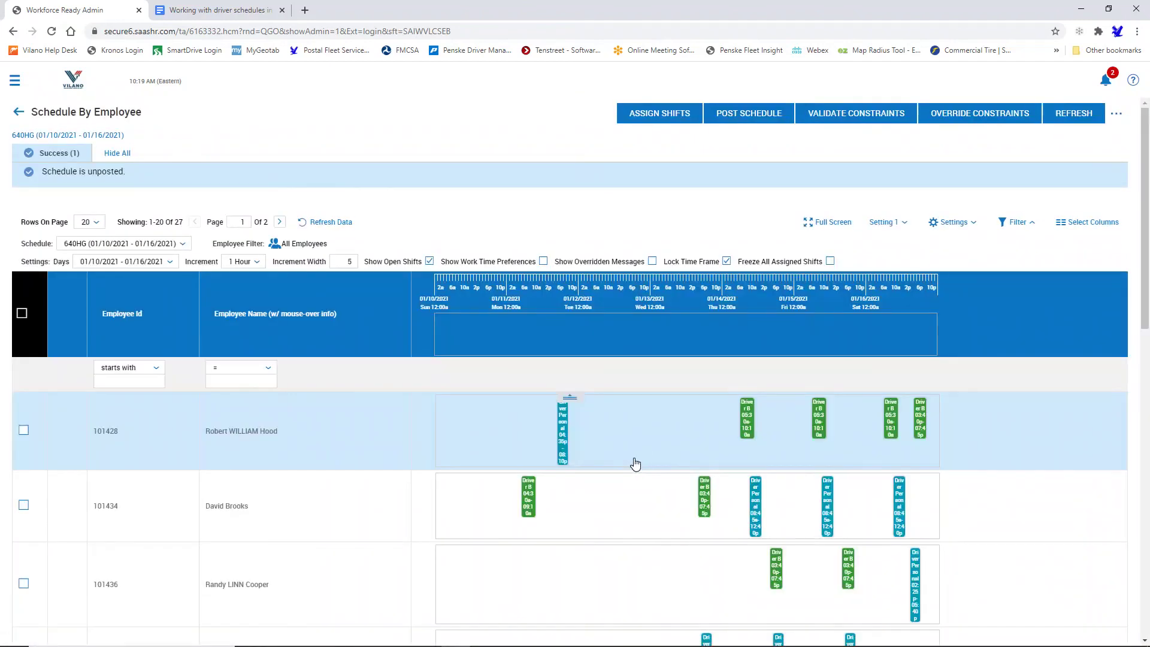
pyautogui.click(528, 497)
pyautogui.moveTo(531, 530); pyautogui.dragTo(529, 580)
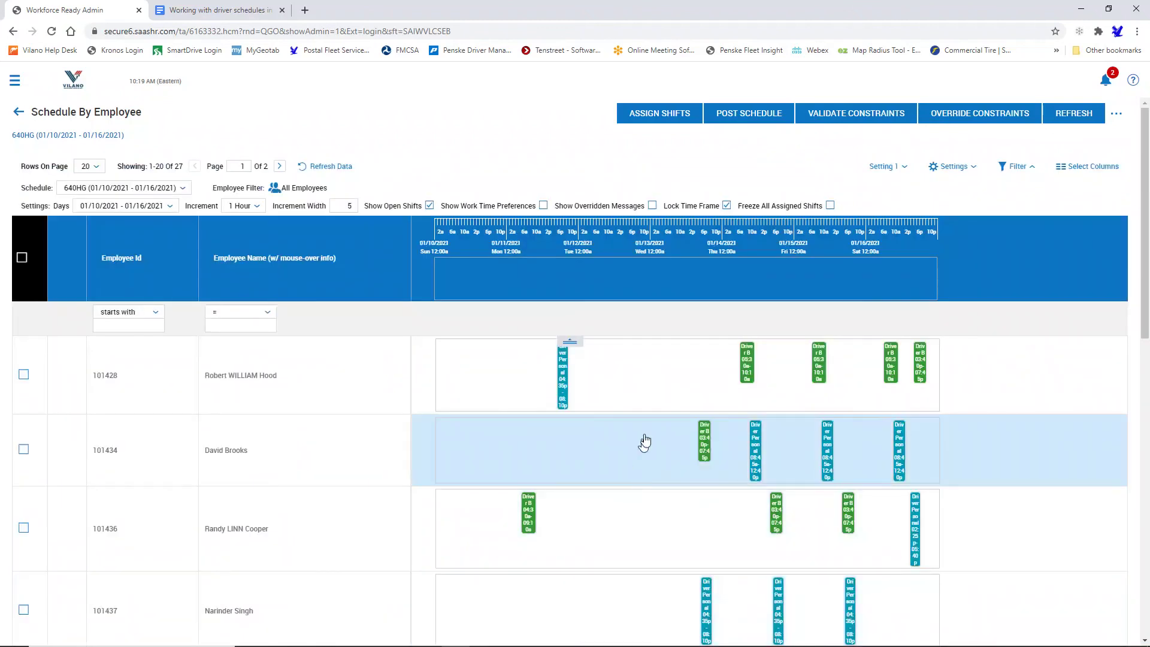